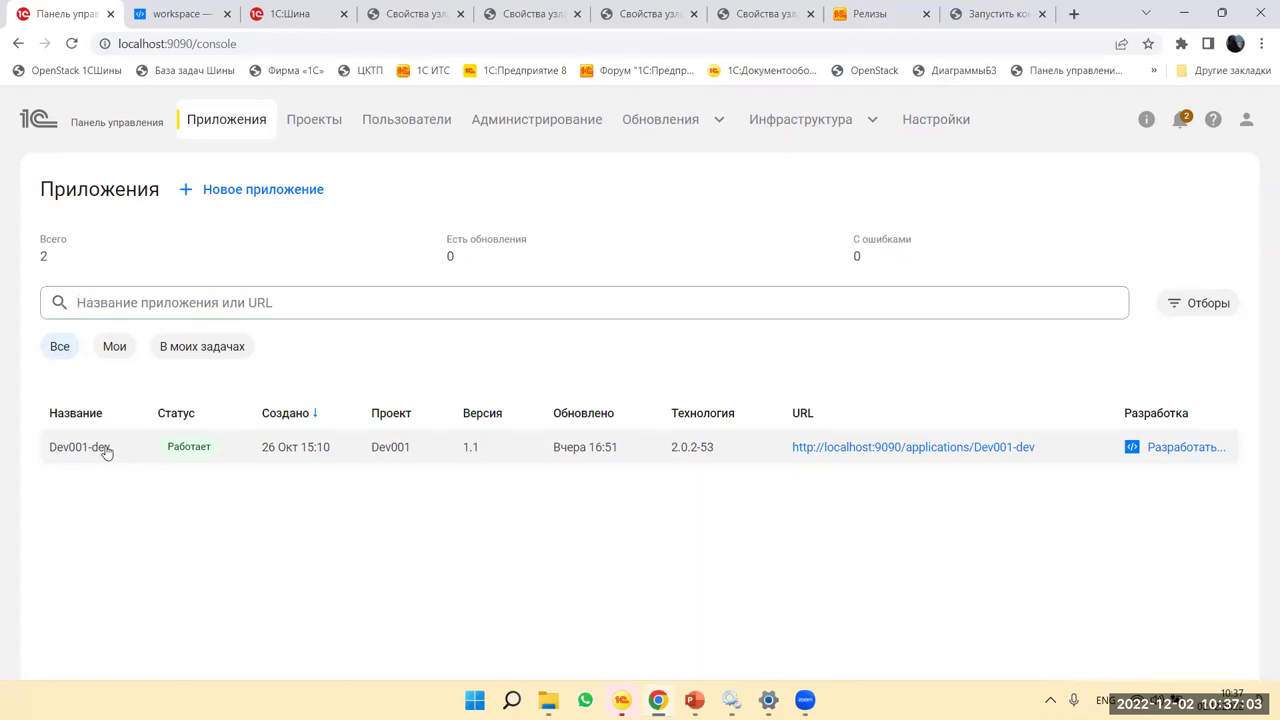
# Step: Review the user list and the project update history of the Dev001-dev application, returning to the applications list
pyautogui.click(104, 449)
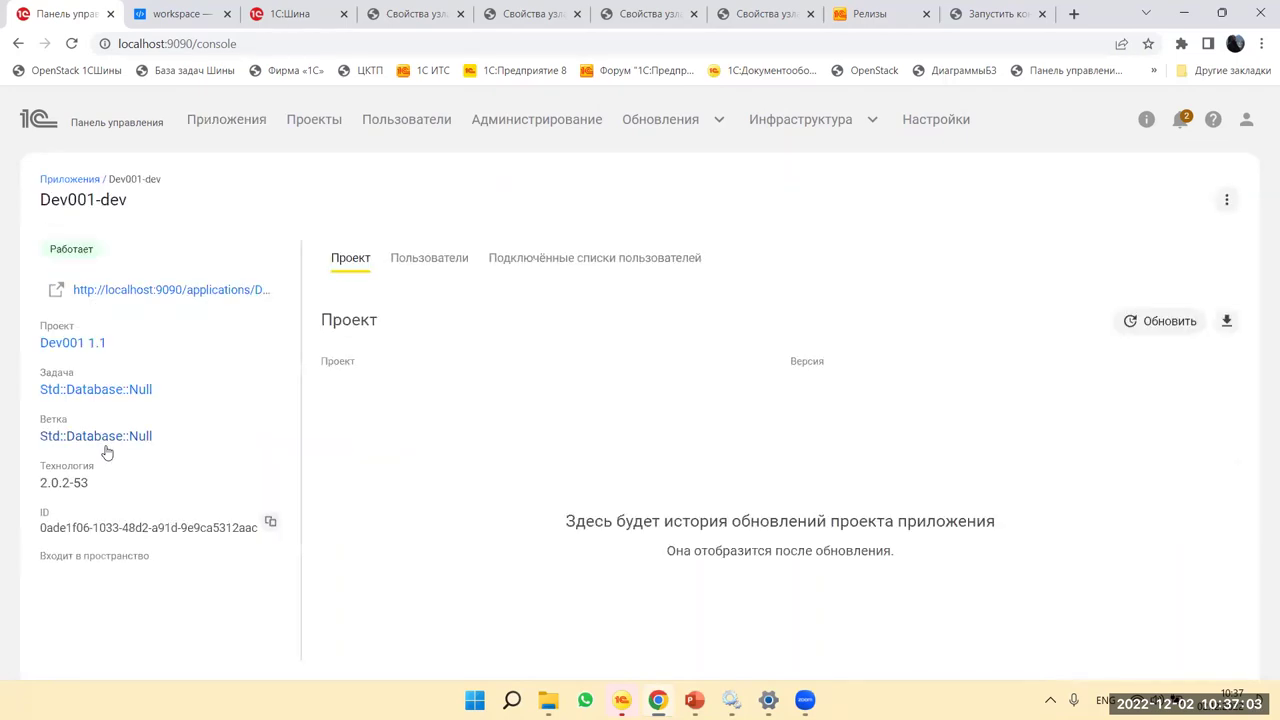
pyautogui.click(411, 260)
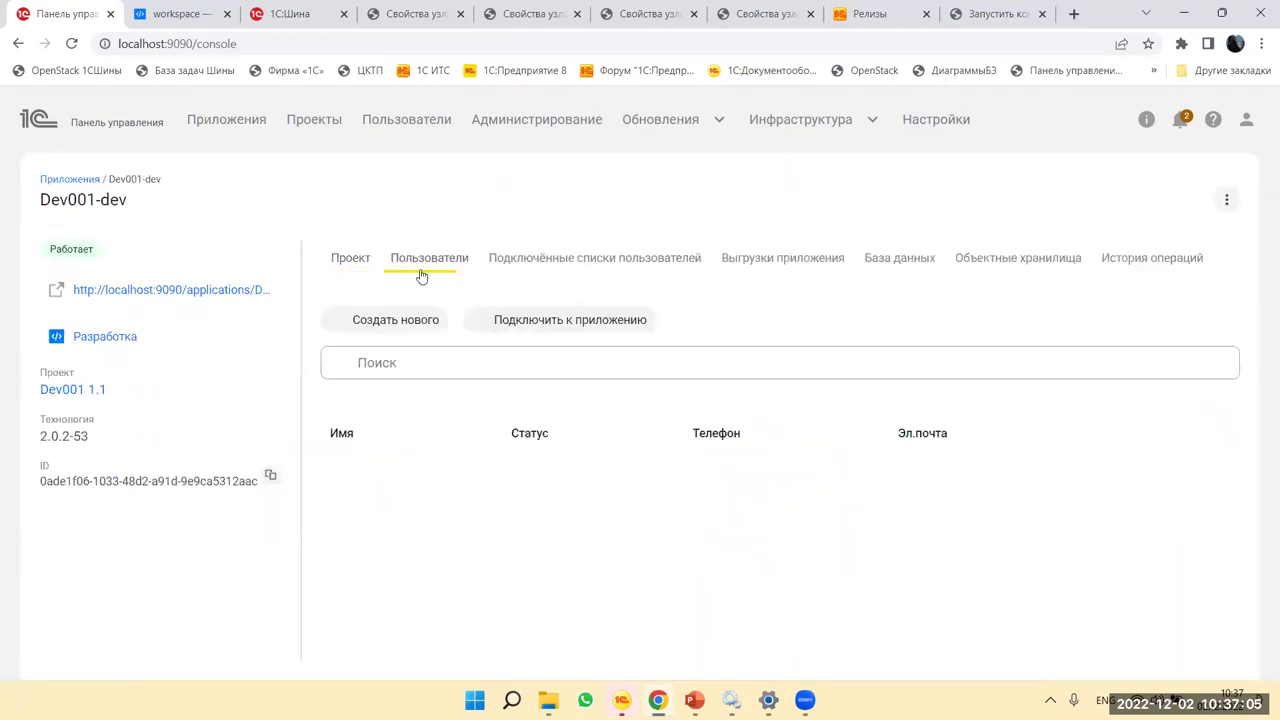
pyautogui.click(146, 128)
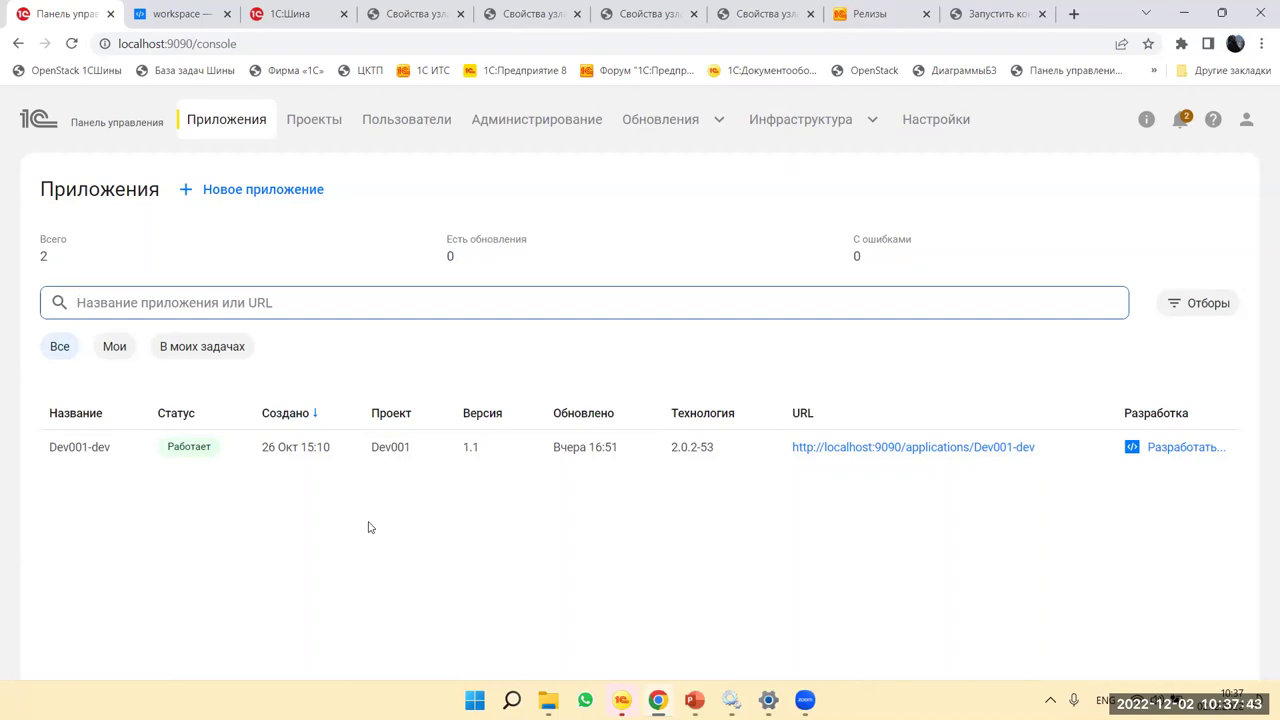
pyautogui.click(307, 451)
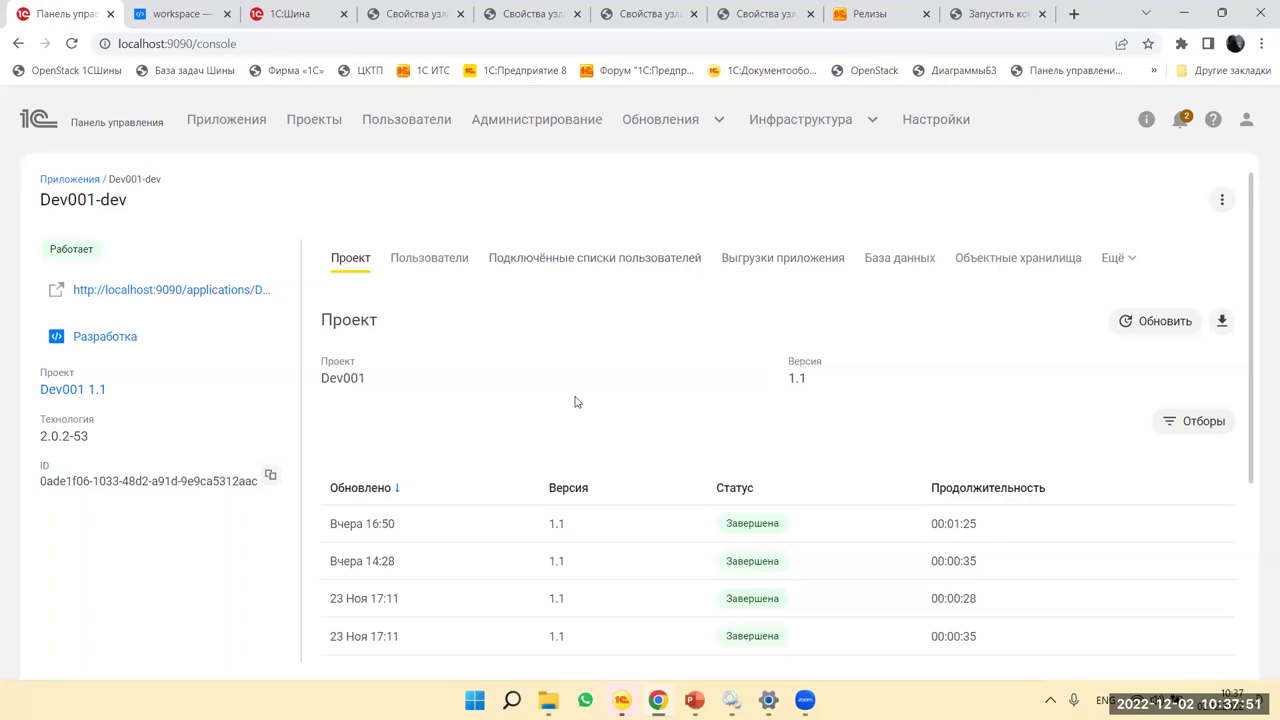
pyautogui.scroll(-3, 578, 401)
pyautogui.scroll(3, 380, 334)
pyautogui.click(18, 43)
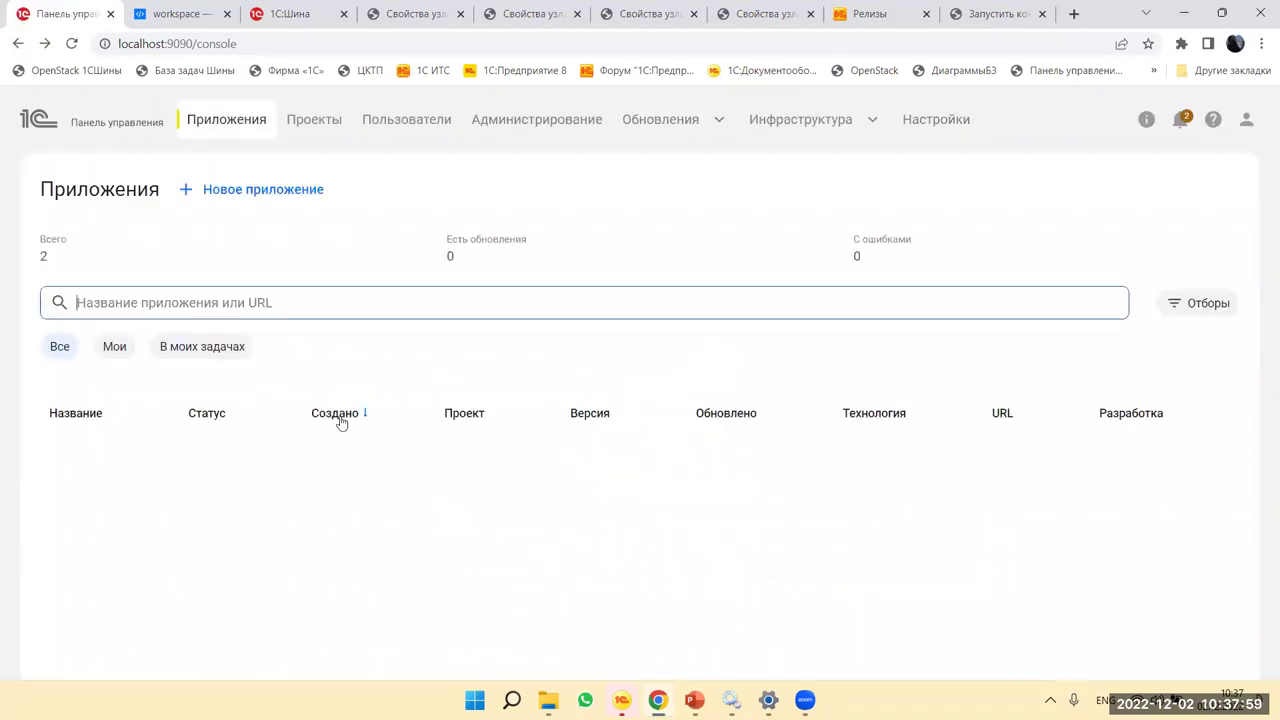
# Step: Open the running Dev001-dev application from its application card to show its integration processes
pyautogui.click(114, 455)
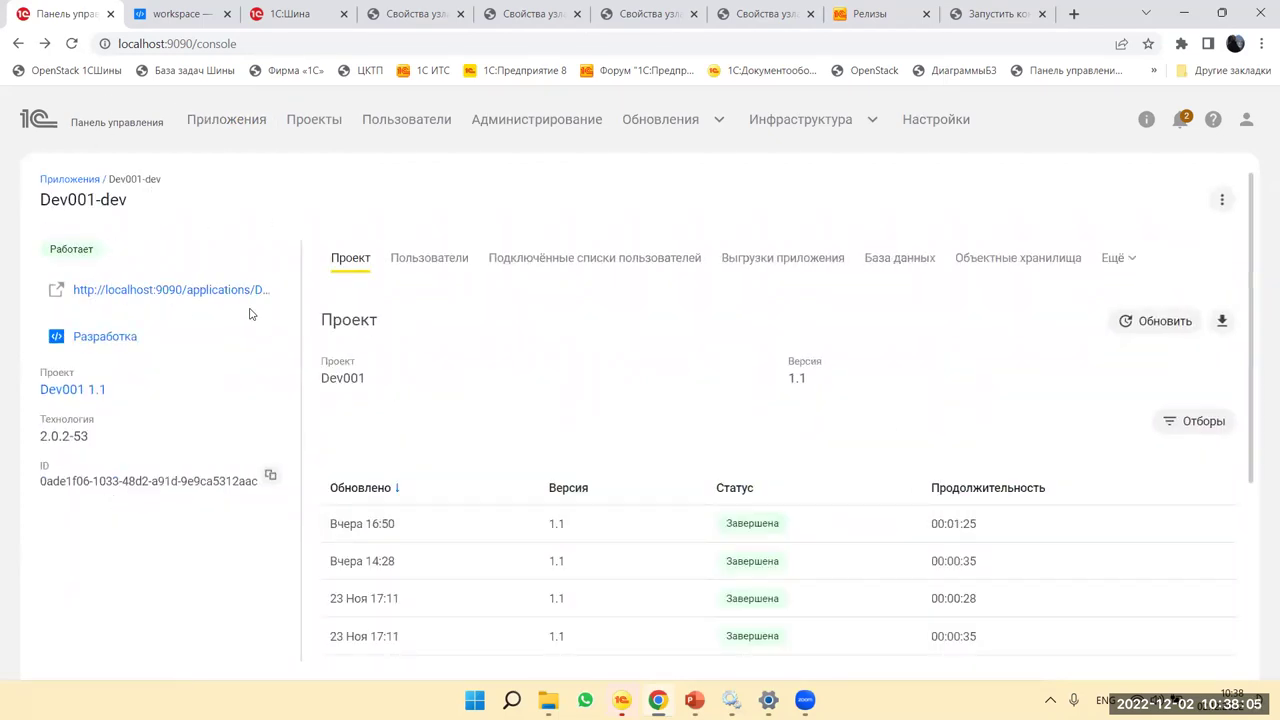
pyautogui.click(185, 291)
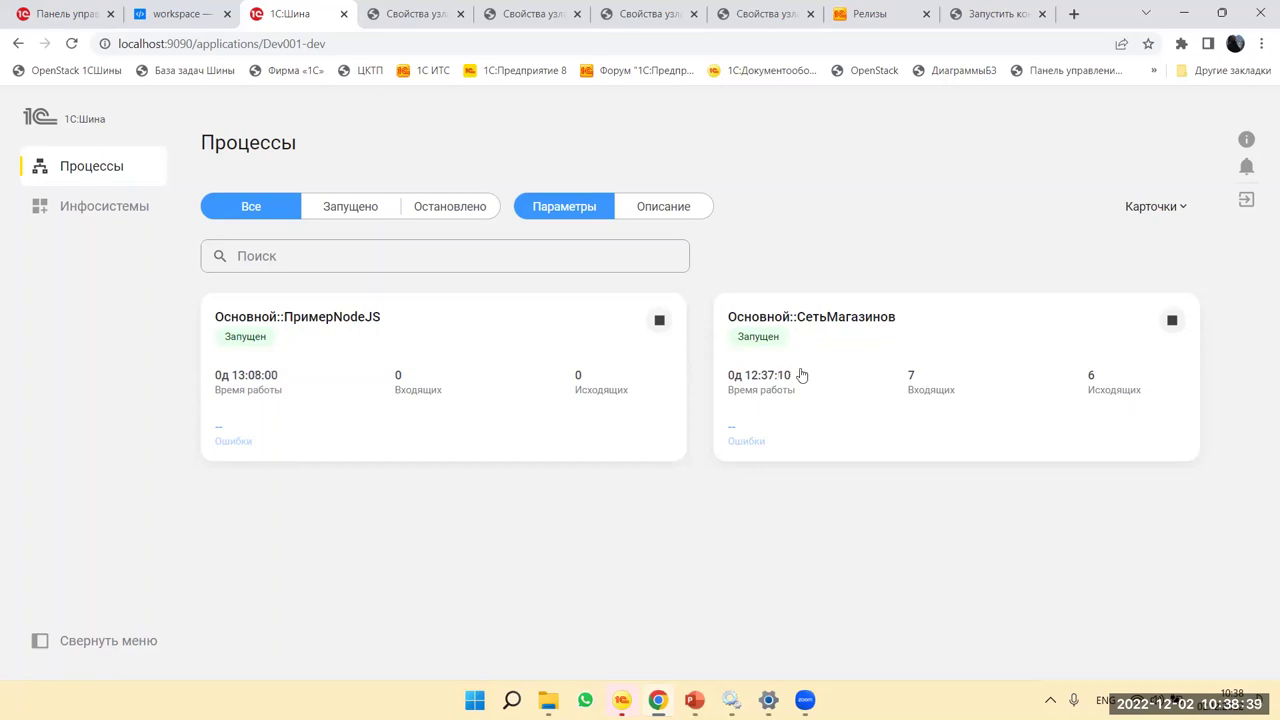
# Step: Switch to the PowerPoint slide show, view the slides up to "Отправка чеков из магазинов", and return to the browser
pyautogui.hotkey('alt', 'Tab')
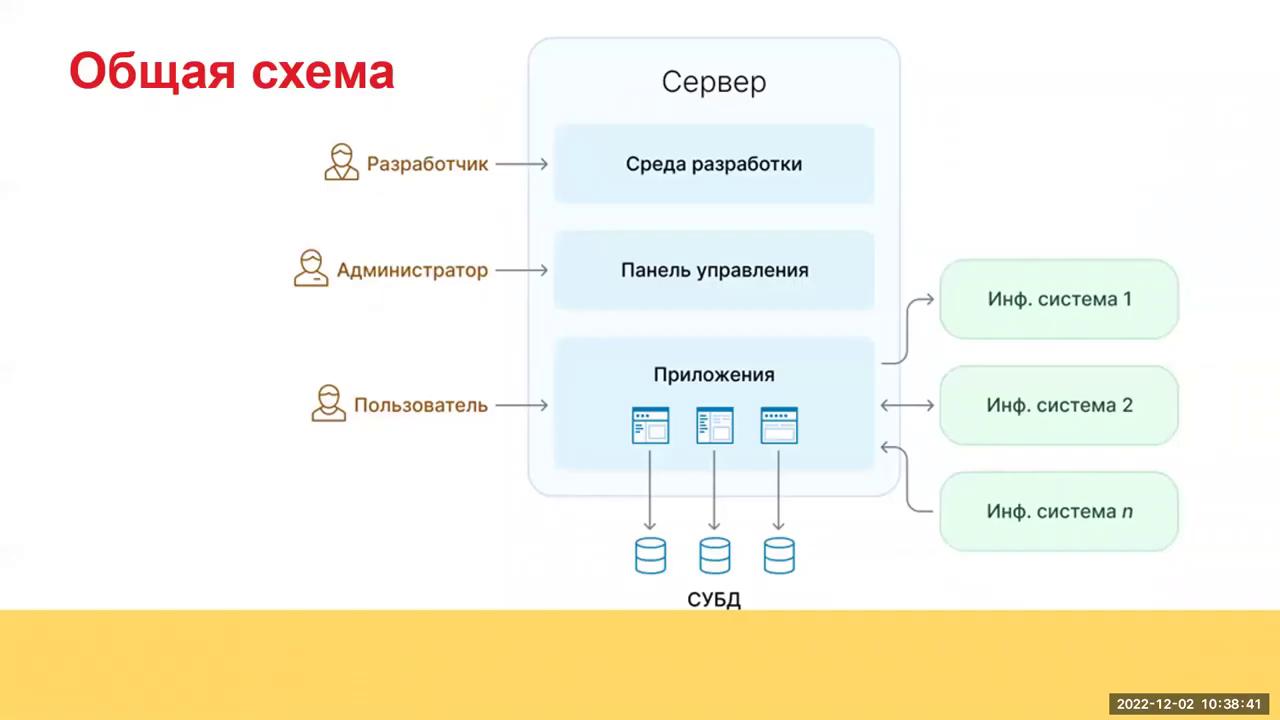
pyautogui.press('Right')
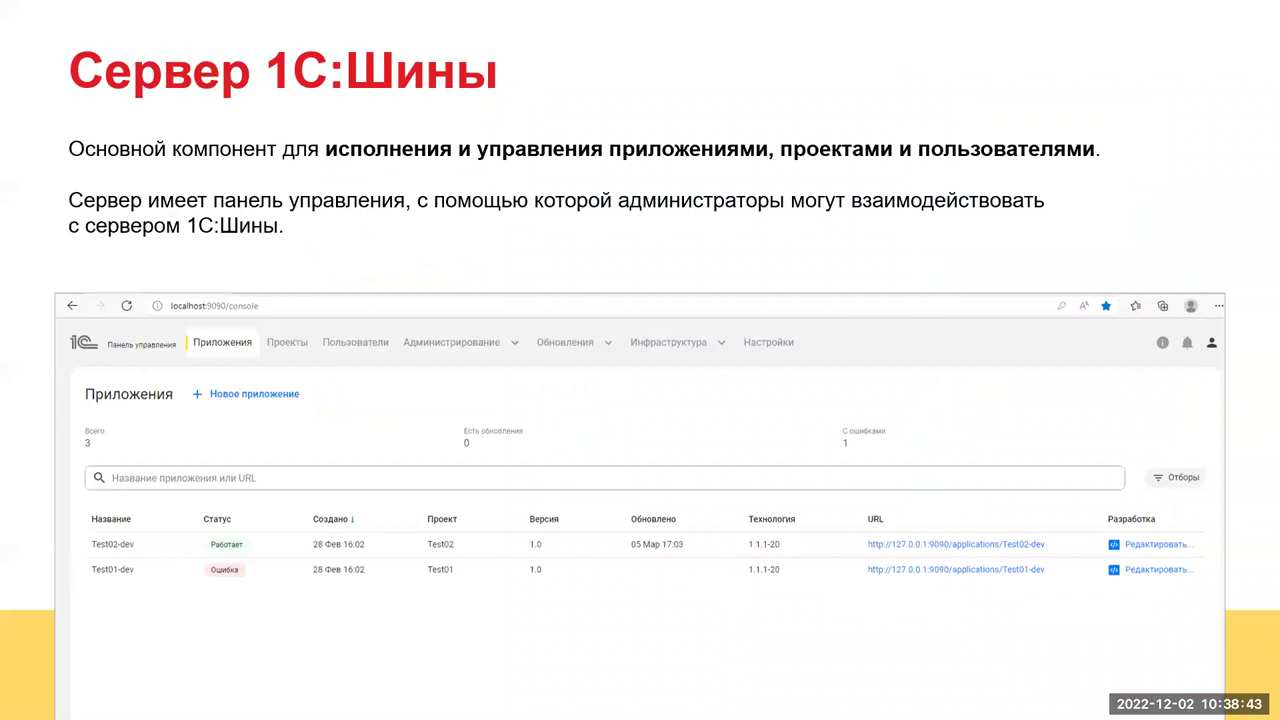
pyautogui.press('Right')
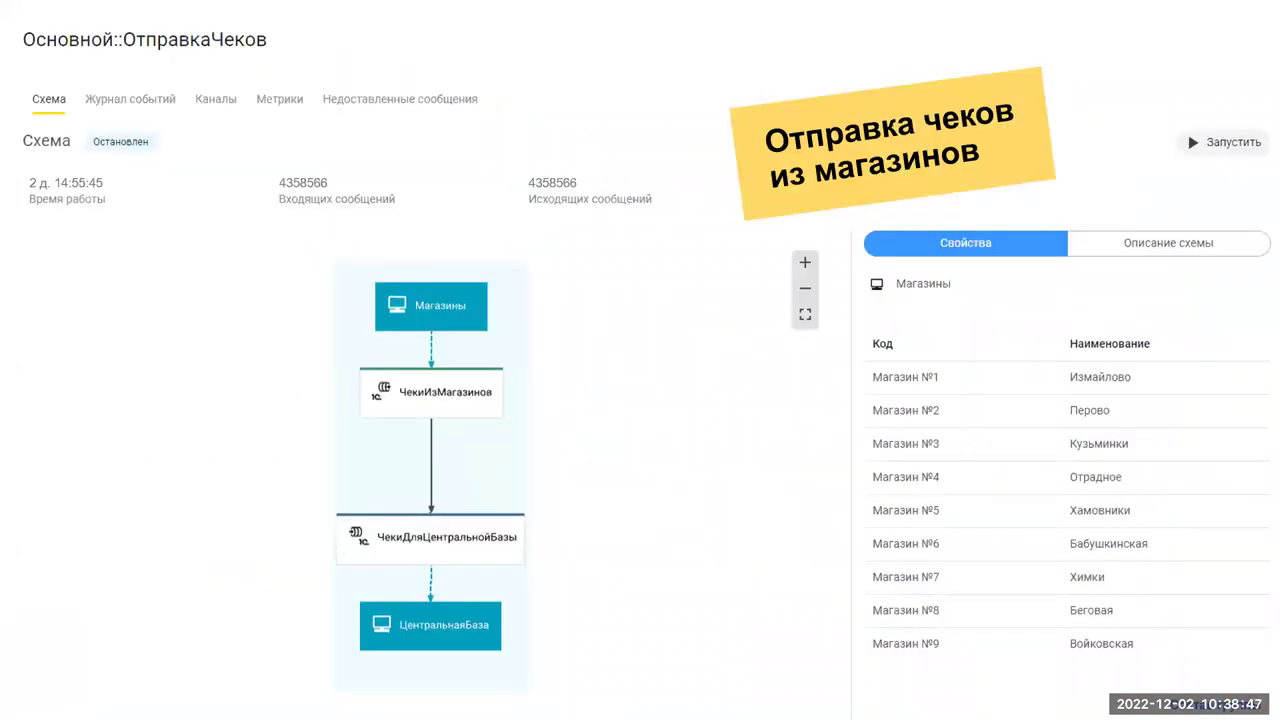
pyautogui.hotkey('alt', 'Tab')
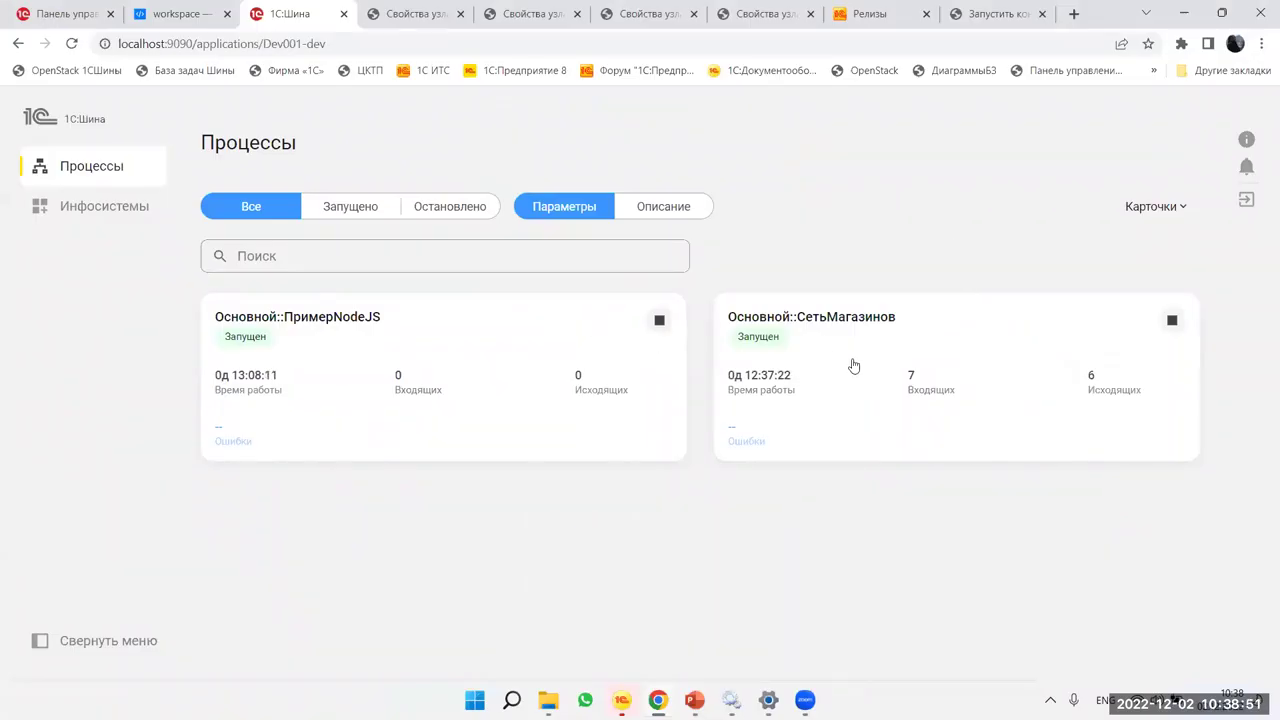
# Step: Open the Основной::СетьМагазинов process and review its scheme and event log
pyautogui.click(949, 390)
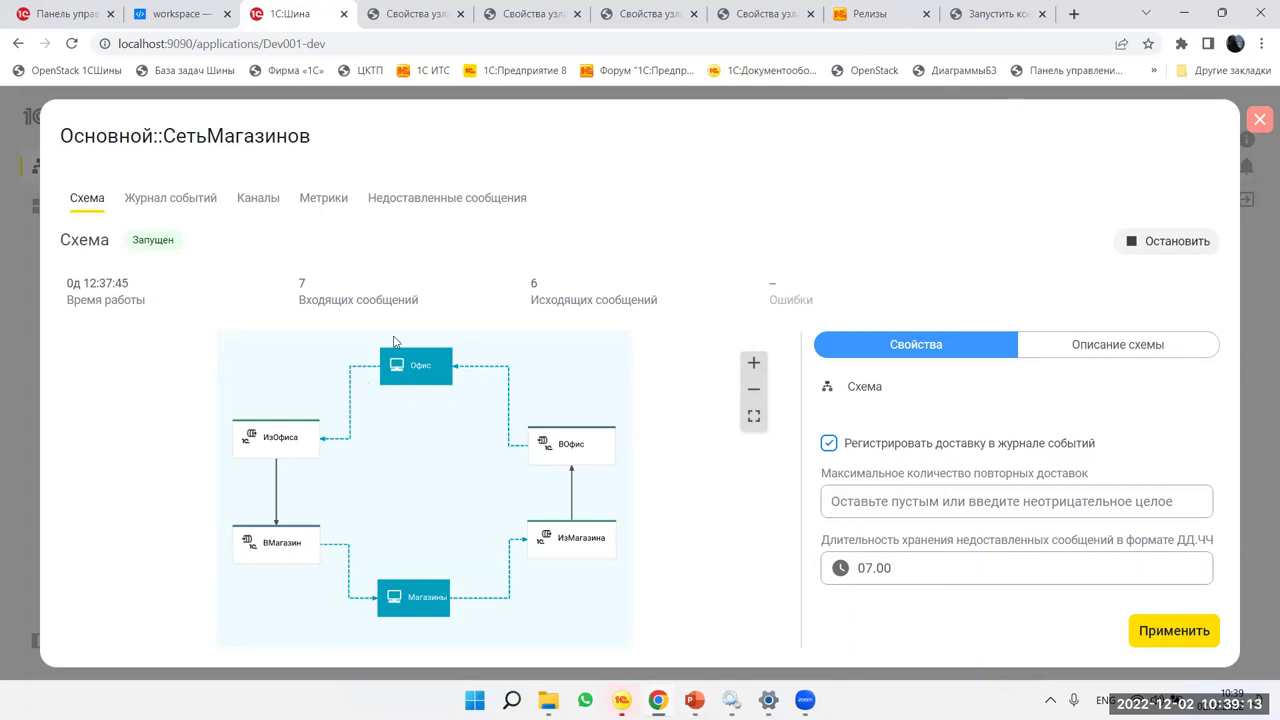
pyautogui.click(183, 200)
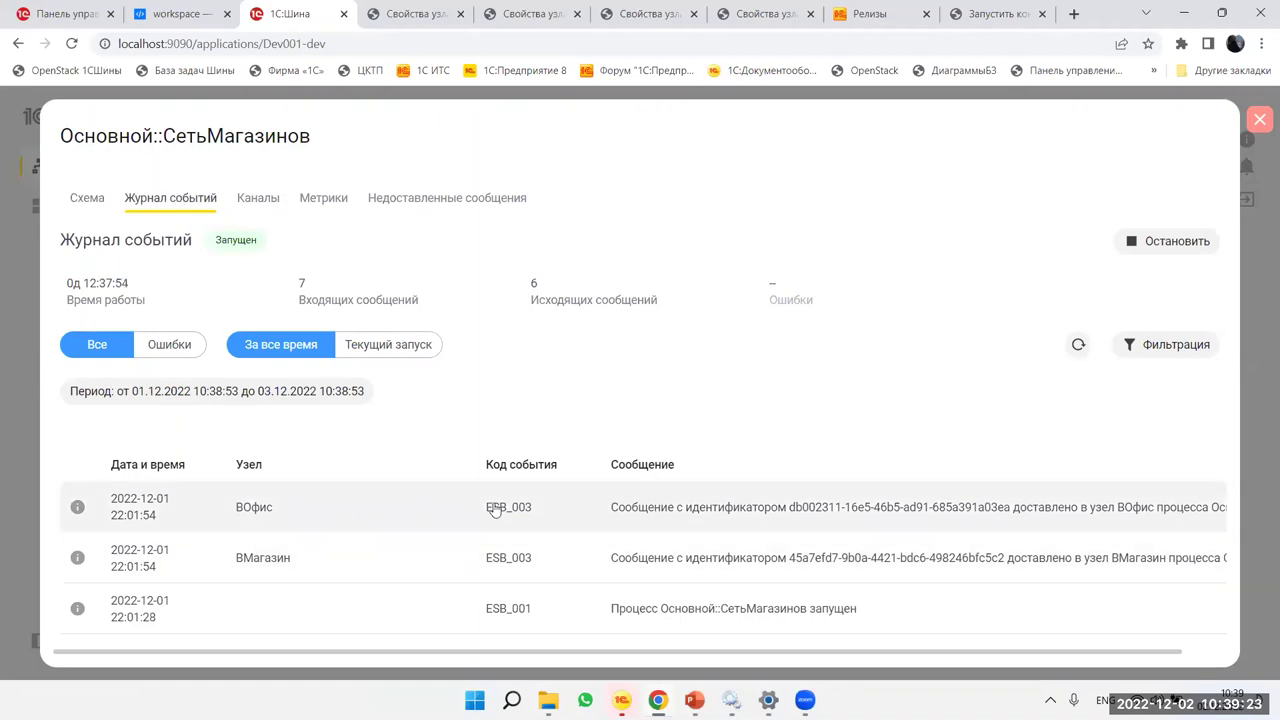
pyautogui.scroll(-3, 565, 522)
pyautogui.scroll(3, 563, 520)
# Step: Examine the channels, metrics and undelivered messages of the СетьМагазинов process
pyautogui.click(245, 200)
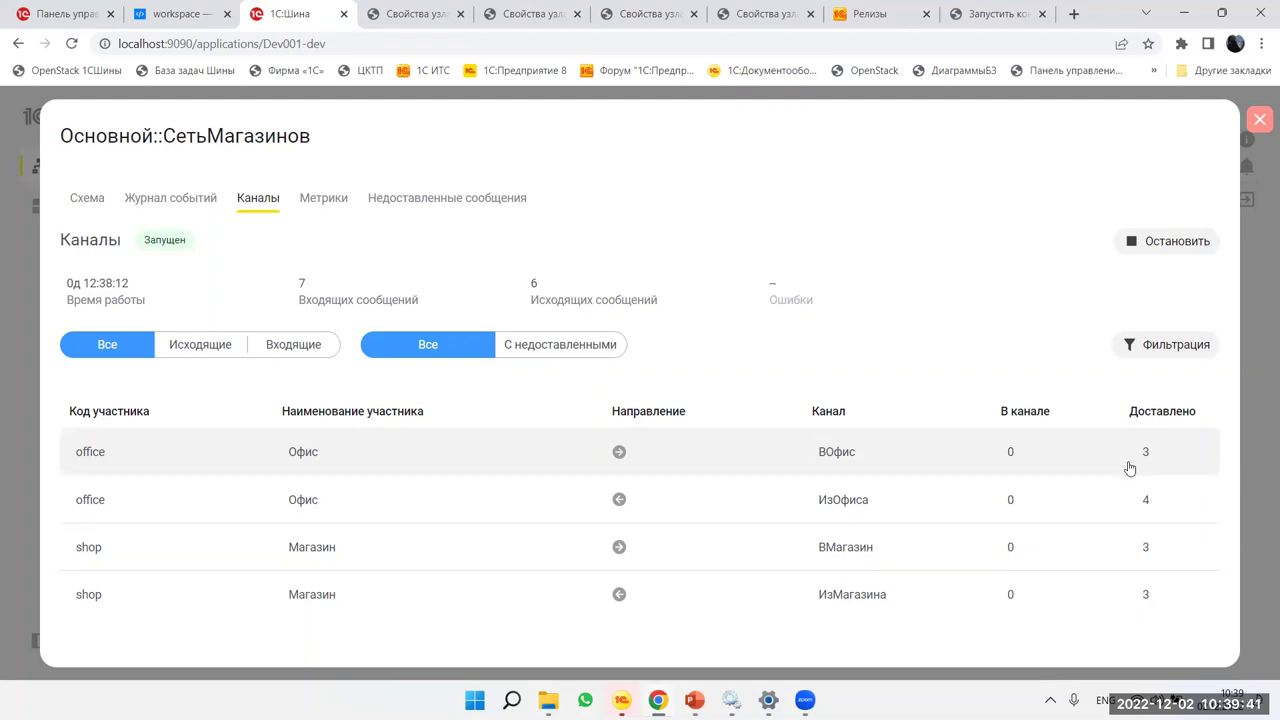
pyautogui.click(324, 203)
pyautogui.scroll(-2, 363, 478)
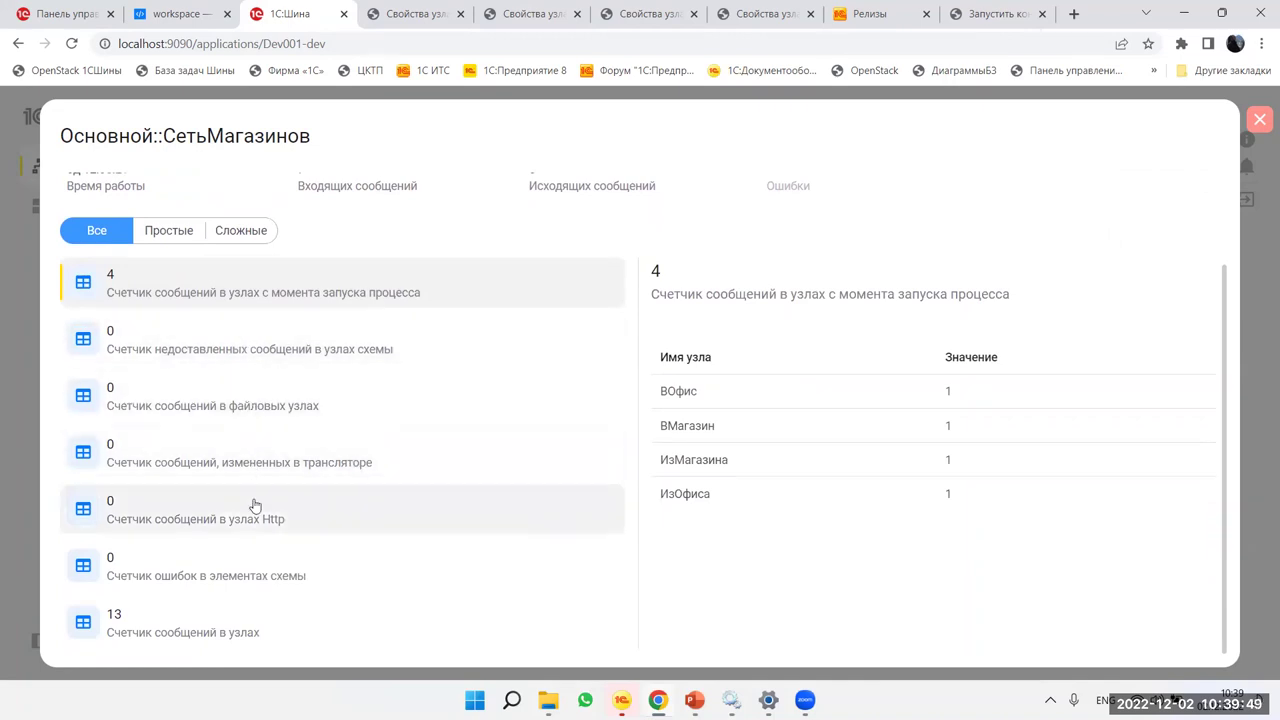
pyautogui.scroll(2, 309, 331)
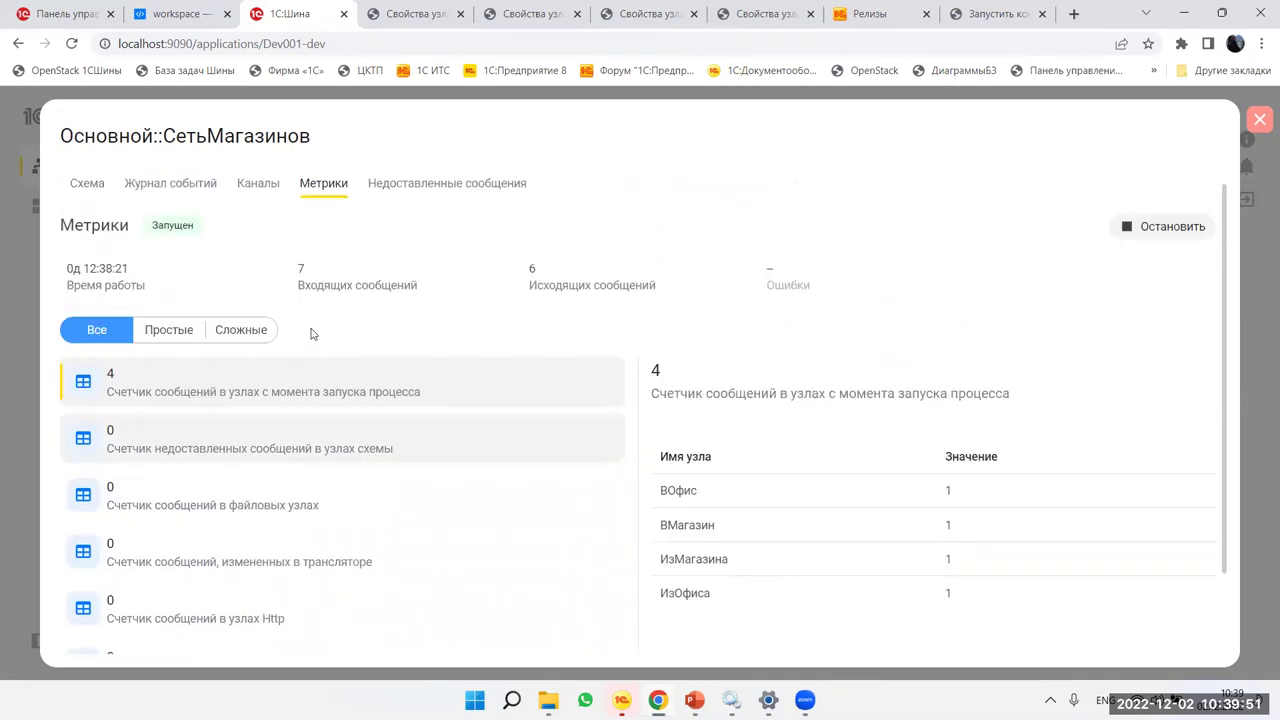
pyautogui.click(394, 204)
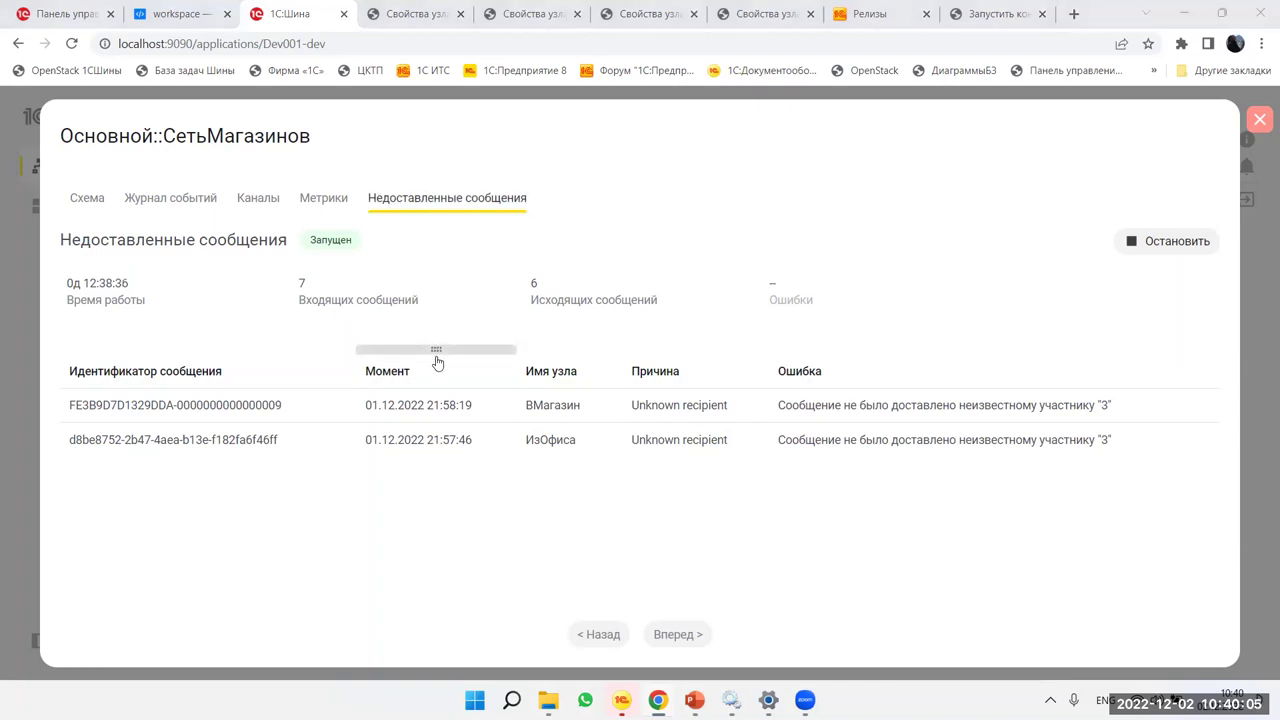
# Step: Switch to the PowerPoint slide show and advance to the slide "Отправка НСИ из центральной базы в магазины"
pyautogui.hotkey('alt', 'Tab')
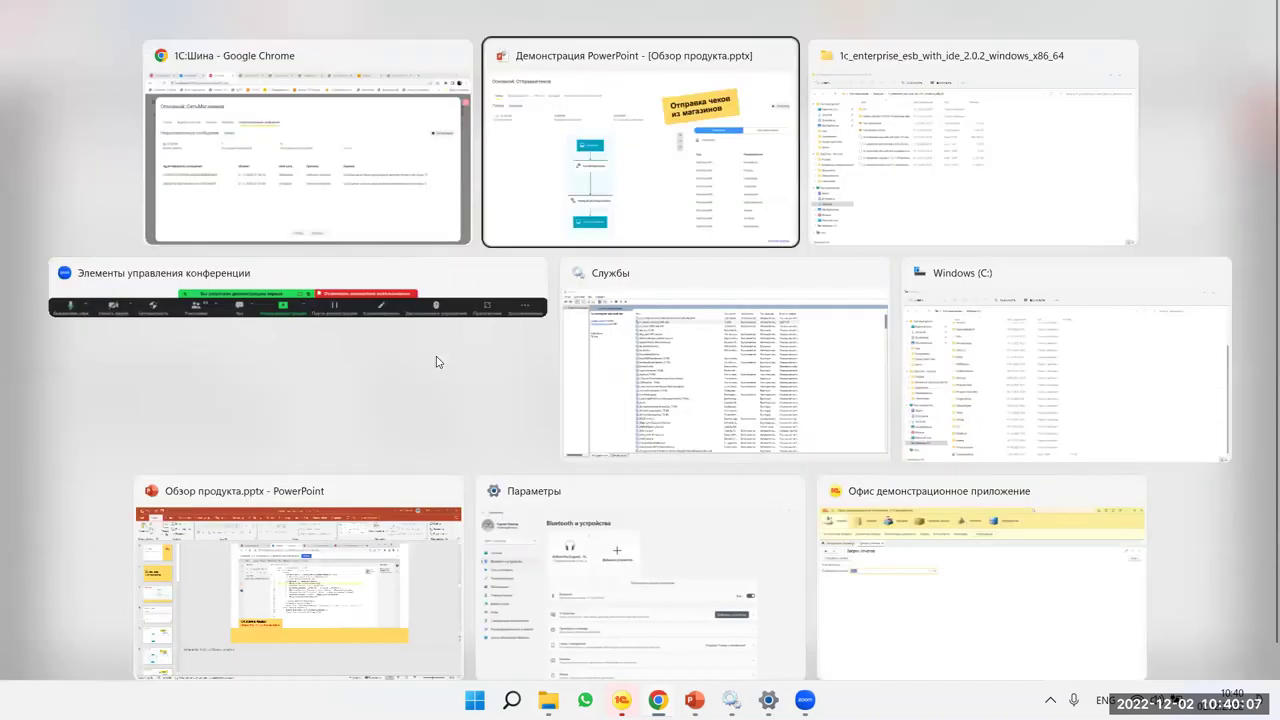
pyautogui.hotkey('alt', 'Tab')
pyautogui.hotkey('alt', 'Tab')
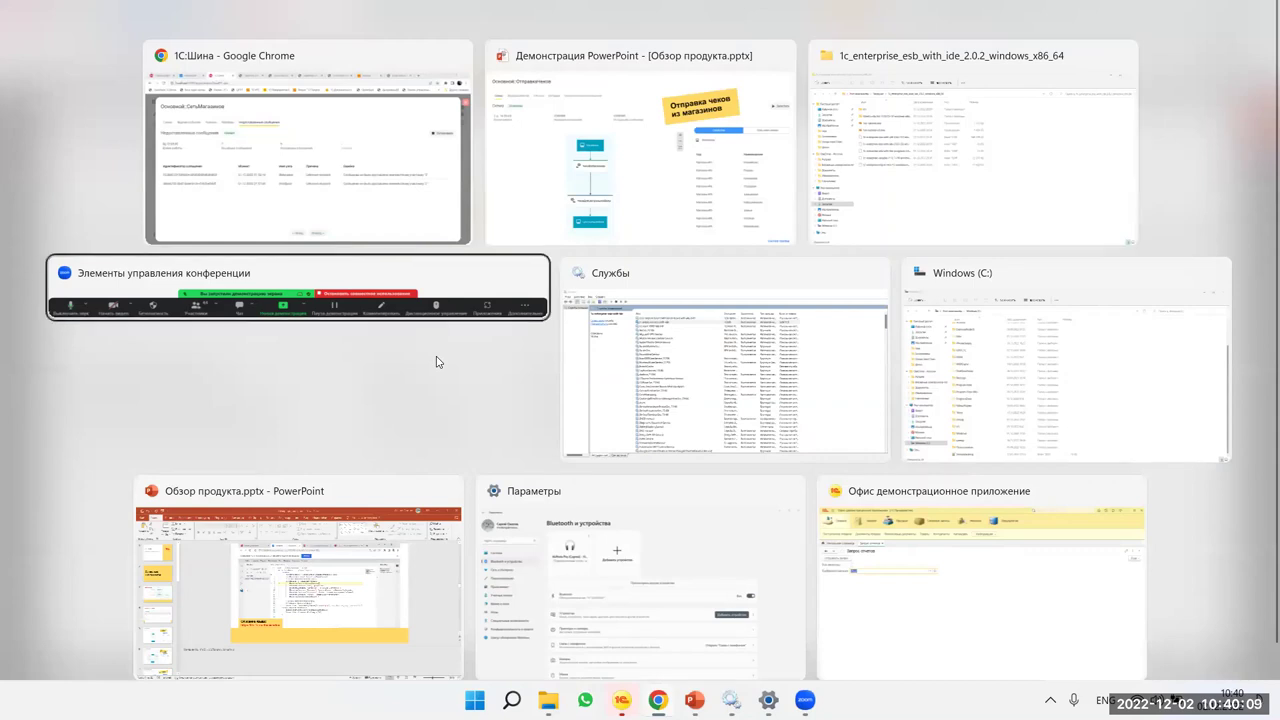
pyautogui.hotkey('alt', 'Tab')
pyautogui.hotkey('alt', 'Tab')
pyautogui.hotkey('alt', 'Tab')
pyautogui.hotkey('alt', 'Tab')
pyautogui.hotkey('alt', 'Tab')
pyautogui.hotkey('alt', 'Tab')
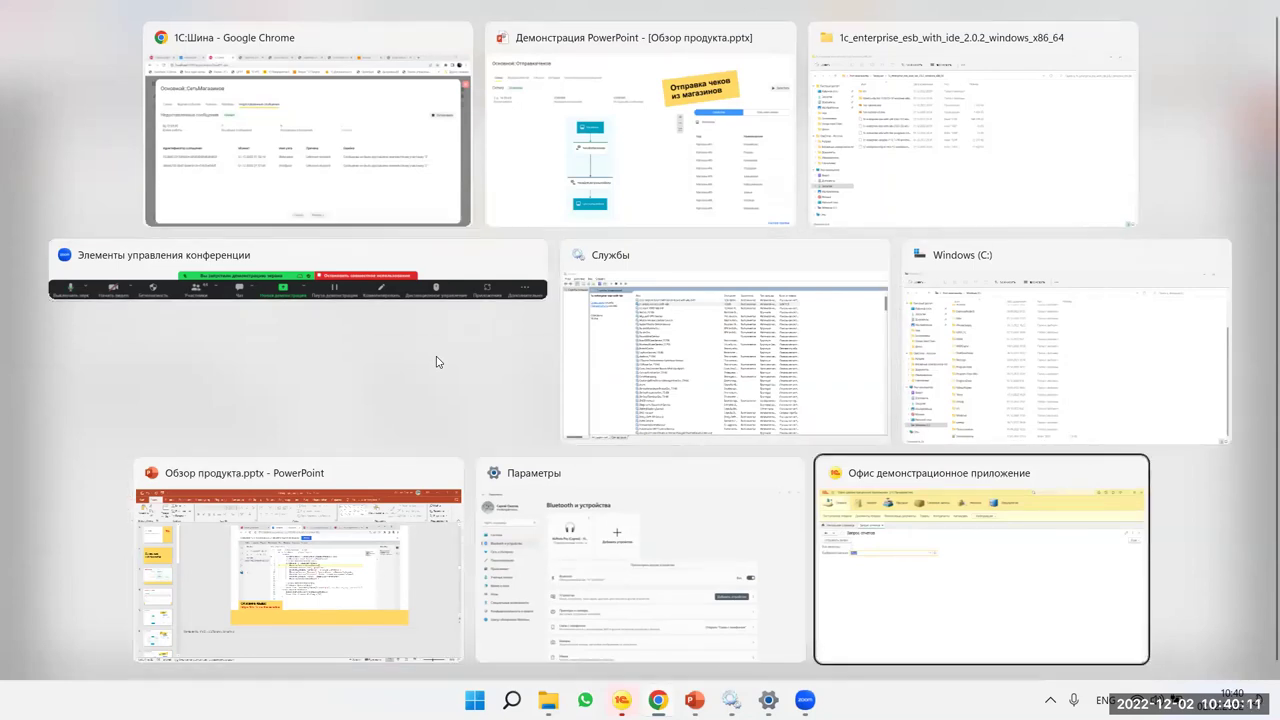
pyautogui.hotkey('alt', 'Tab')
pyautogui.press('Right')
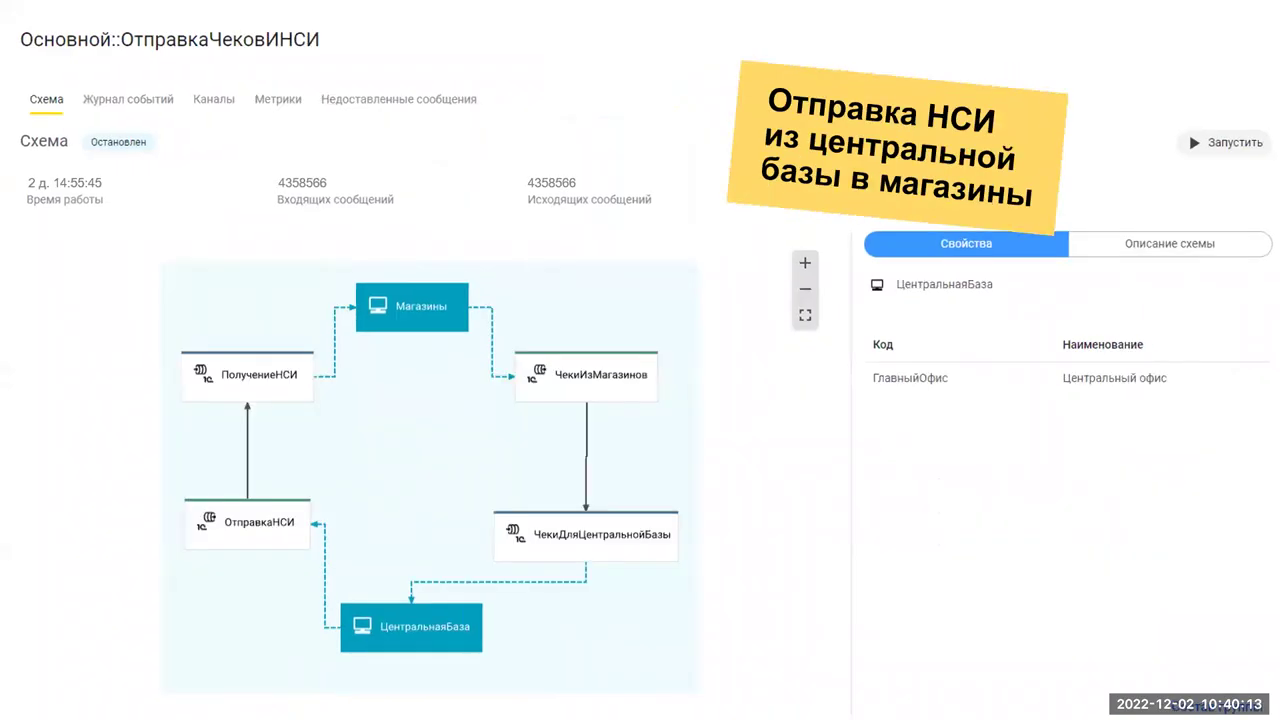
# Step: Look through the neighbouring integration scheme slides and return to the СетьМагазинов process in the browser
pyautogui.press('Right')
pyautogui.press('Left')
pyautogui.press('Left')
pyautogui.press('Right')
pyautogui.press('Right')
pyautogui.press('Right')
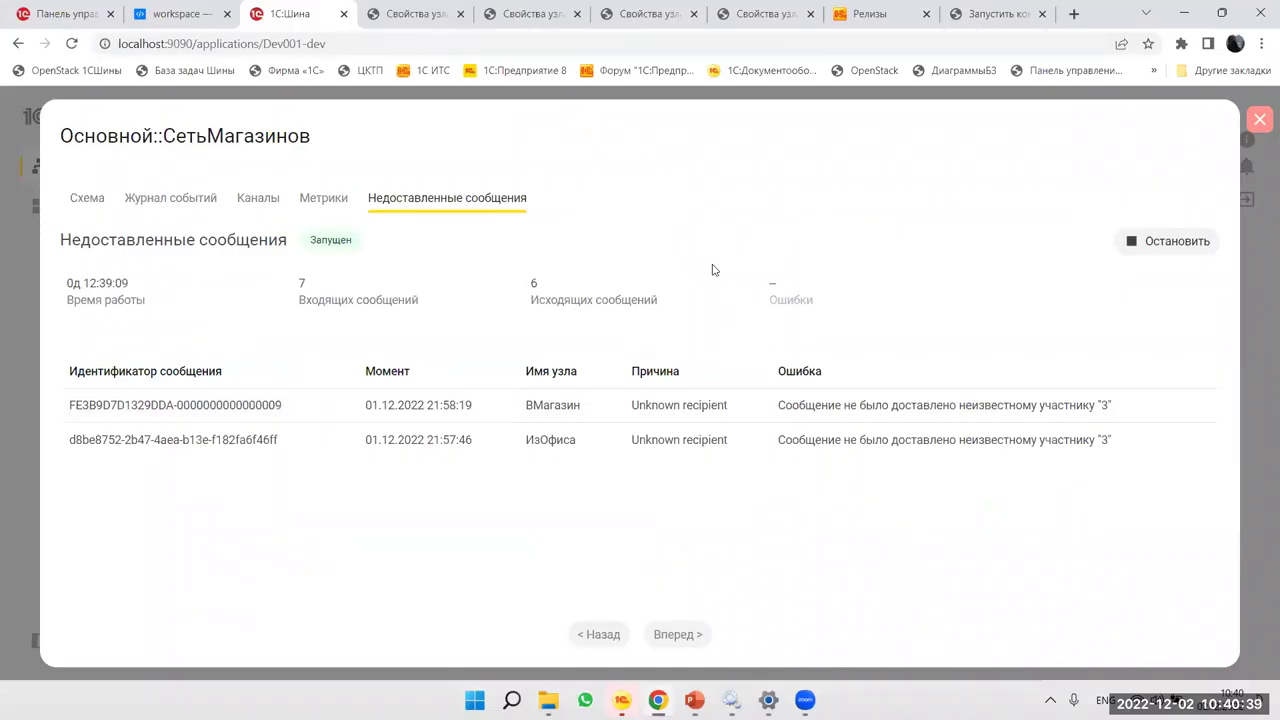
# Step: Close the СетьМагазинов process details and bring up the Dev001 project's development environment
pyautogui.click(1260, 120)
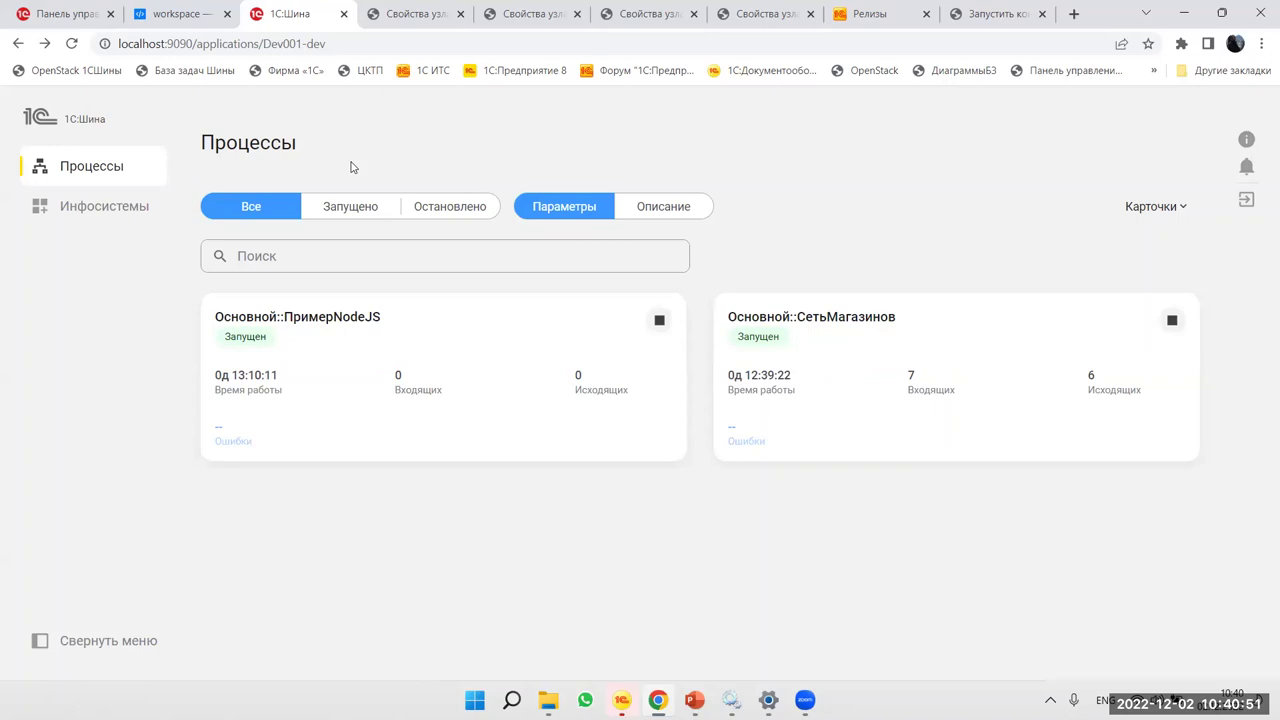
pyautogui.click(60, 24)
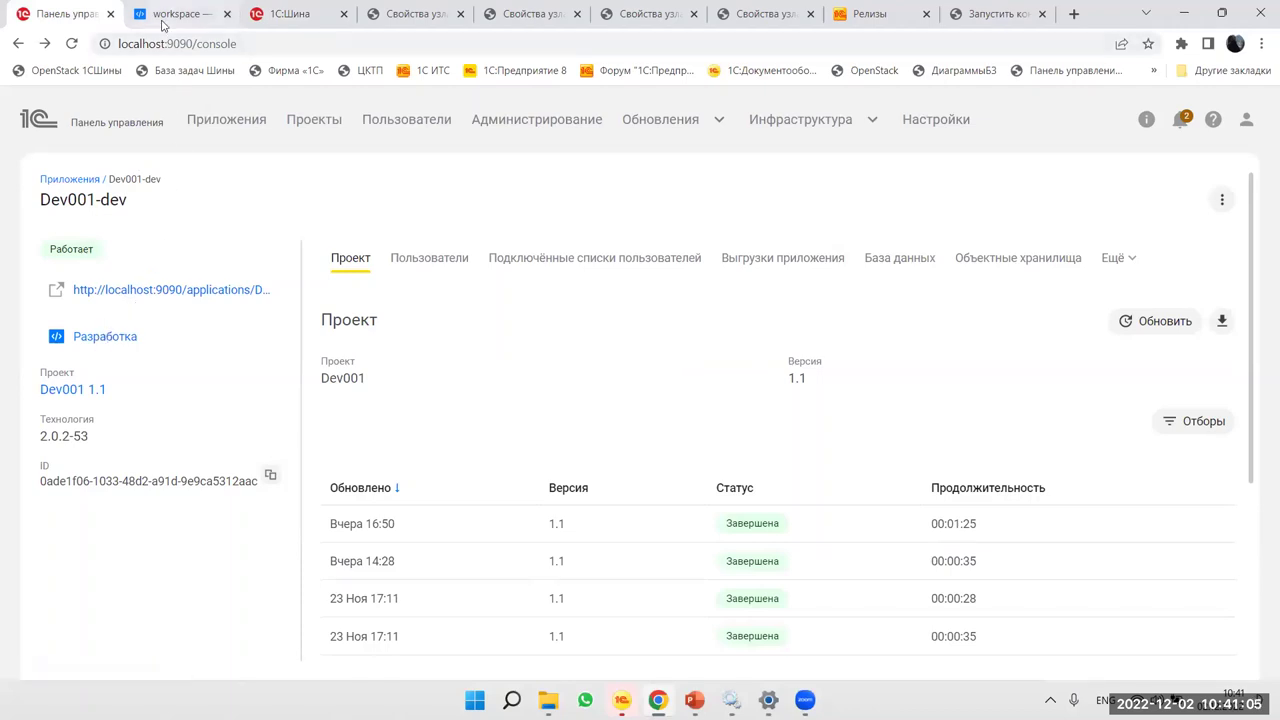
pyautogui.moveTo(161, 19)
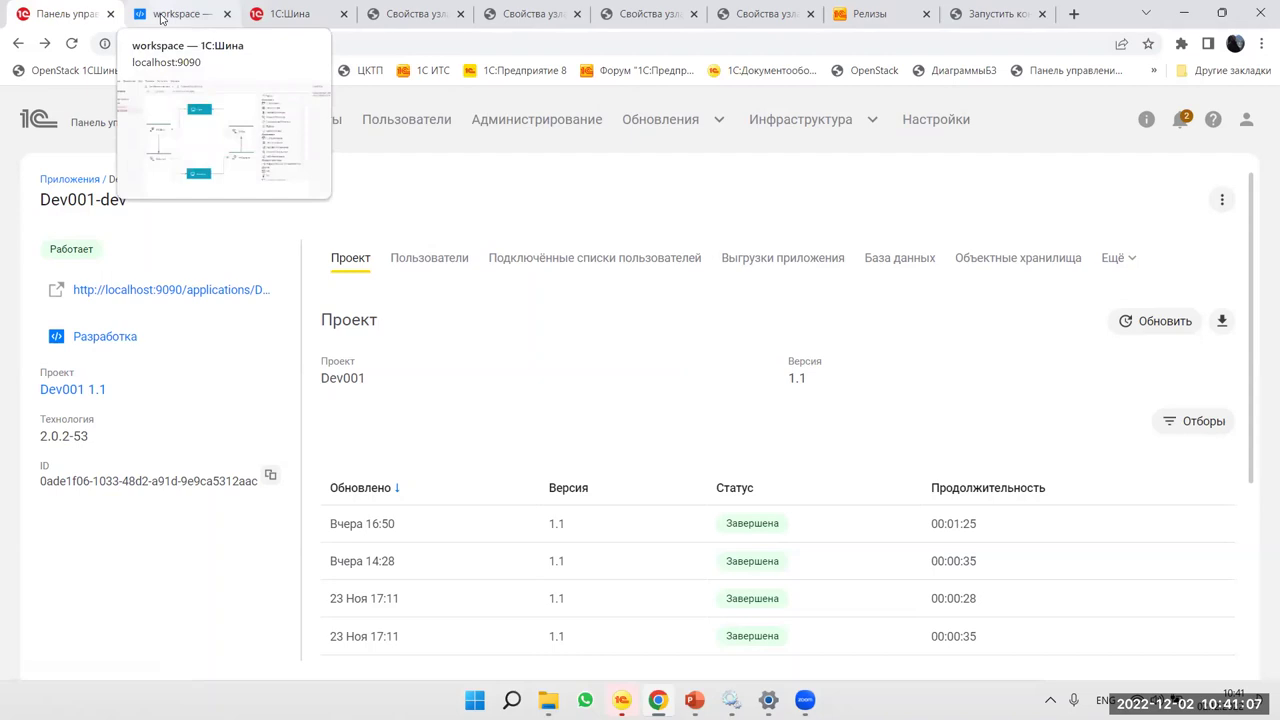
pyautogui.click(161, 19)
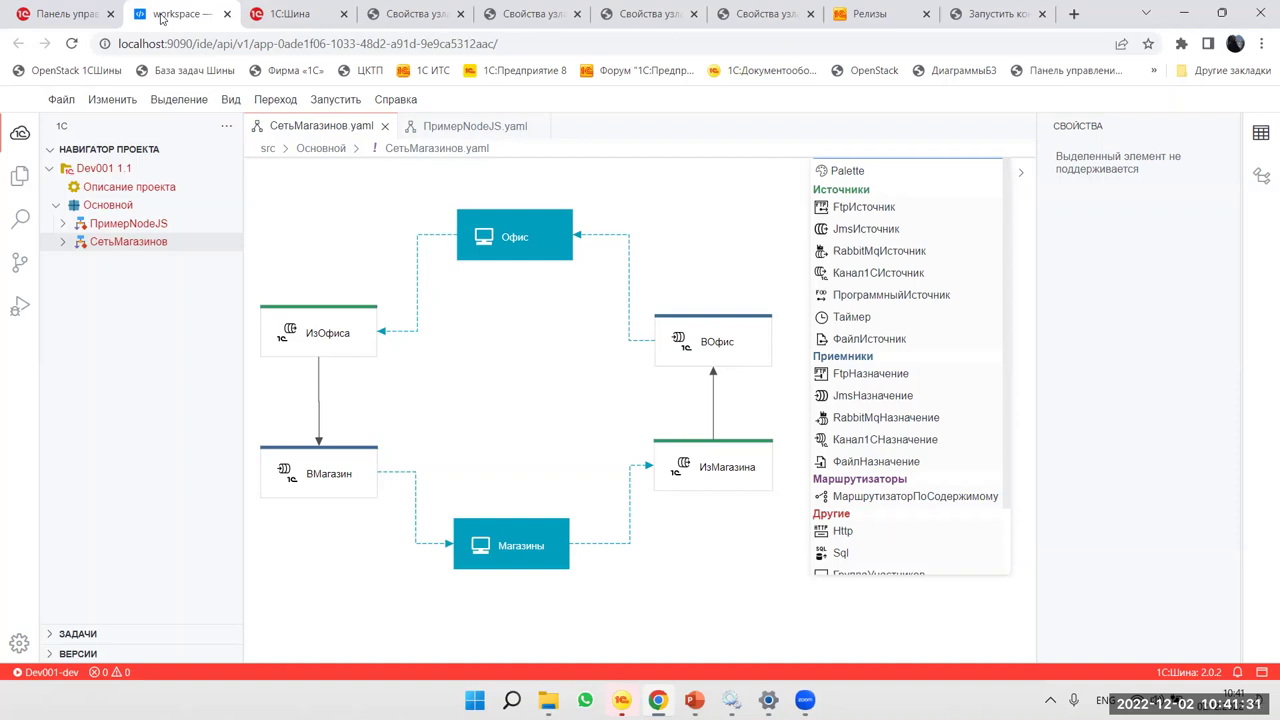
# Step: Open the 1С:Шина help documentation and examine the server diagram in the "Общая схема работы" topic
pyautogui.click(398, 100)
pyautogui.click(428, 146)
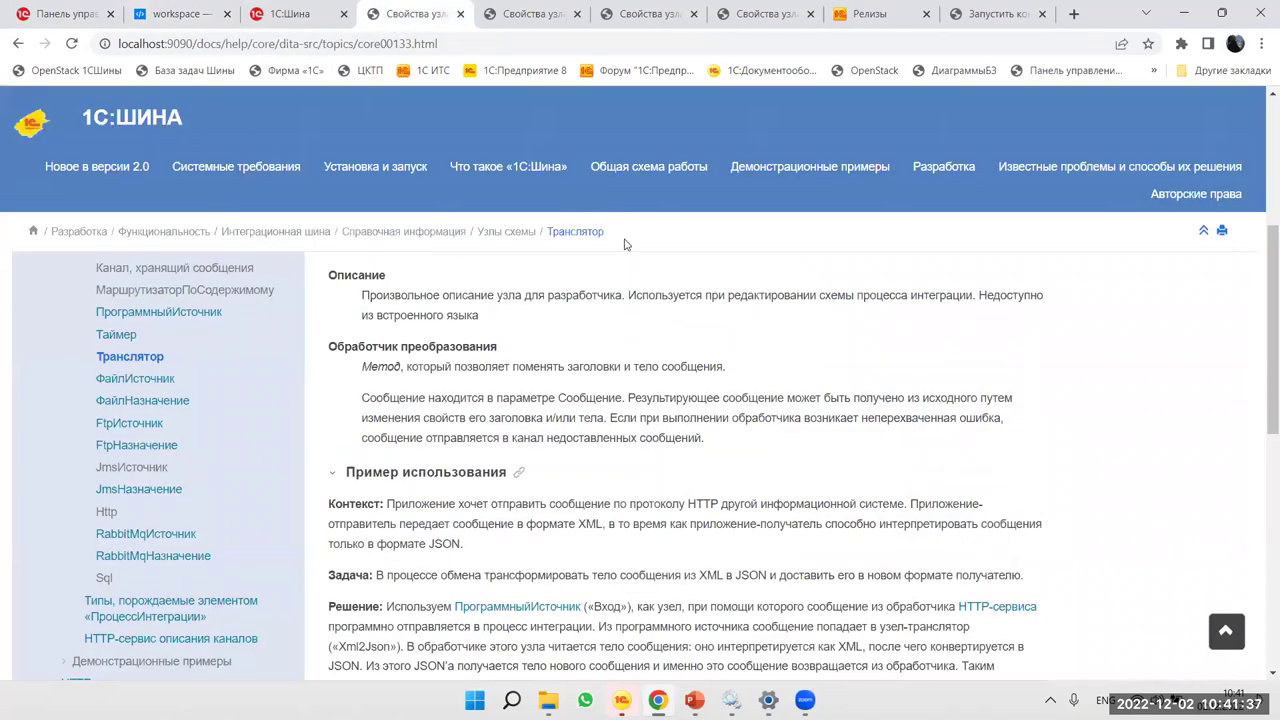
pyautogui.scroll(4, 340, 208)
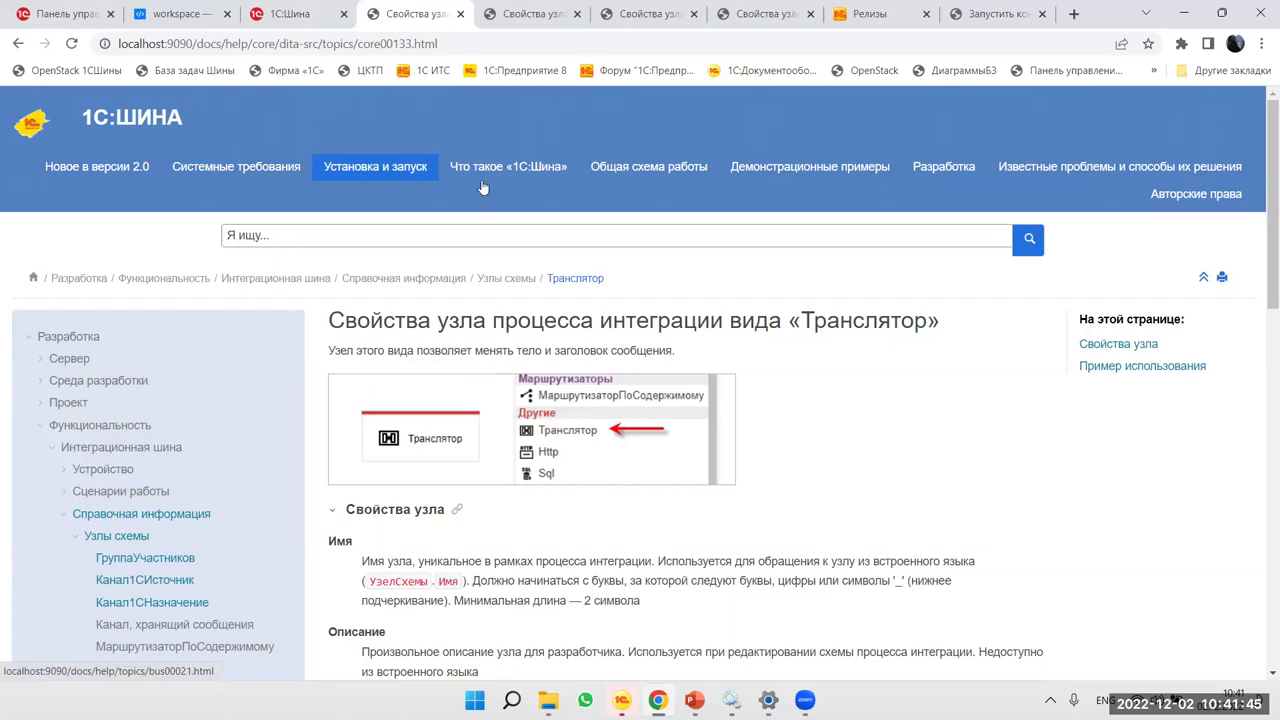
pyautogui.click(670, 178)
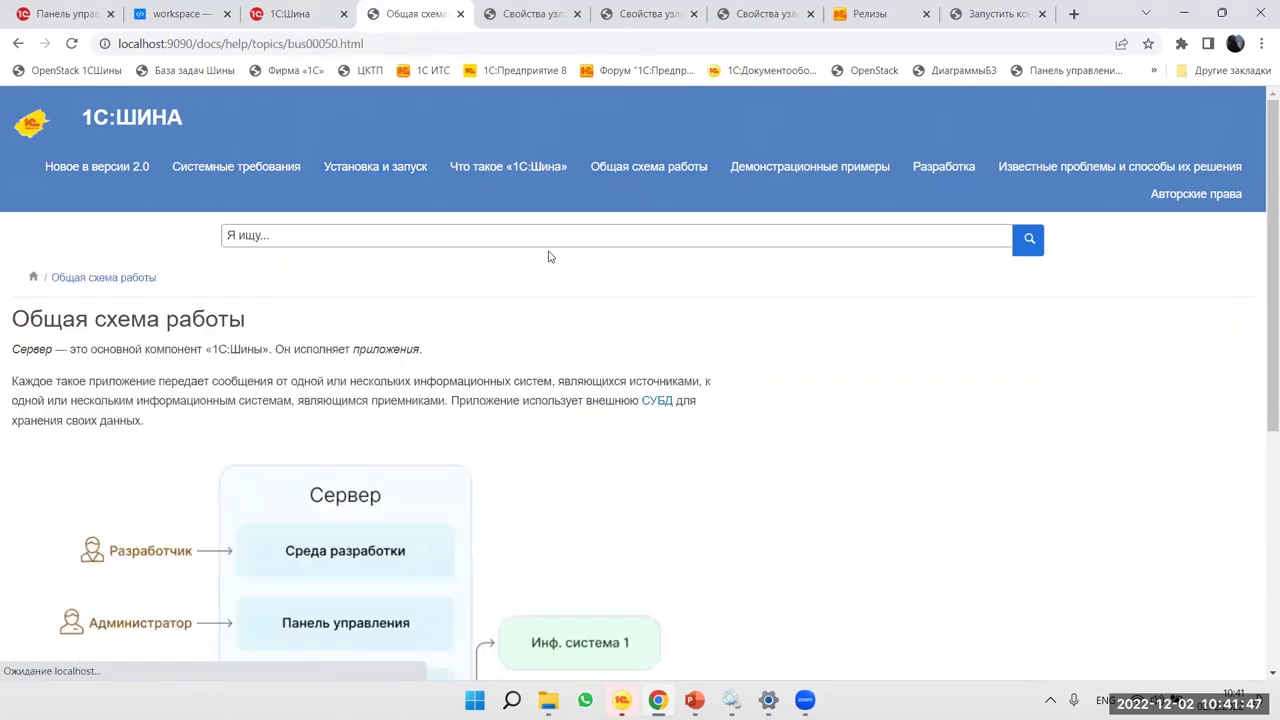
pyautogui.scroll(-5, 494, 277)
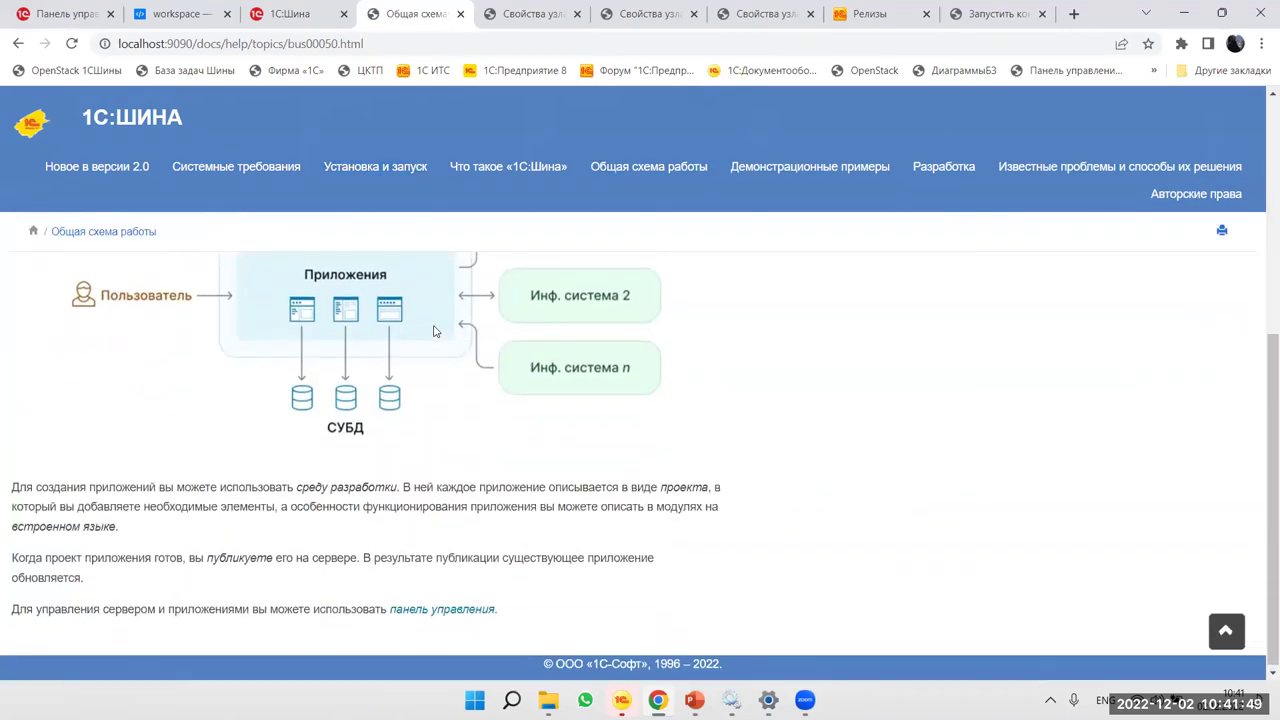
pyautogui.scroll(5, 440, 333)
pyautogui.scroll(-2, 411, 363)
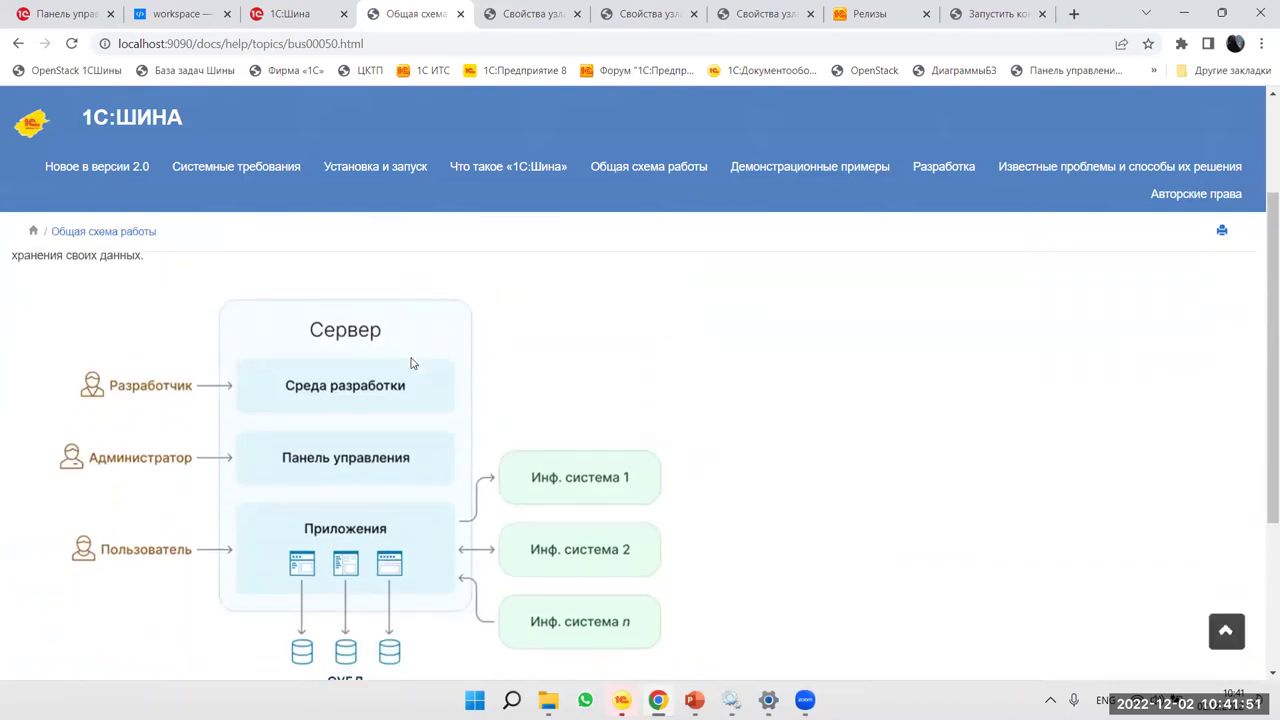
# Step: Return to the development environment and examine the СетьМагазинов scheme's node palette down to the Маршрут and Связь elements
pyautogui.click(182, 16)
pyautogui.moveTo(179, 99)
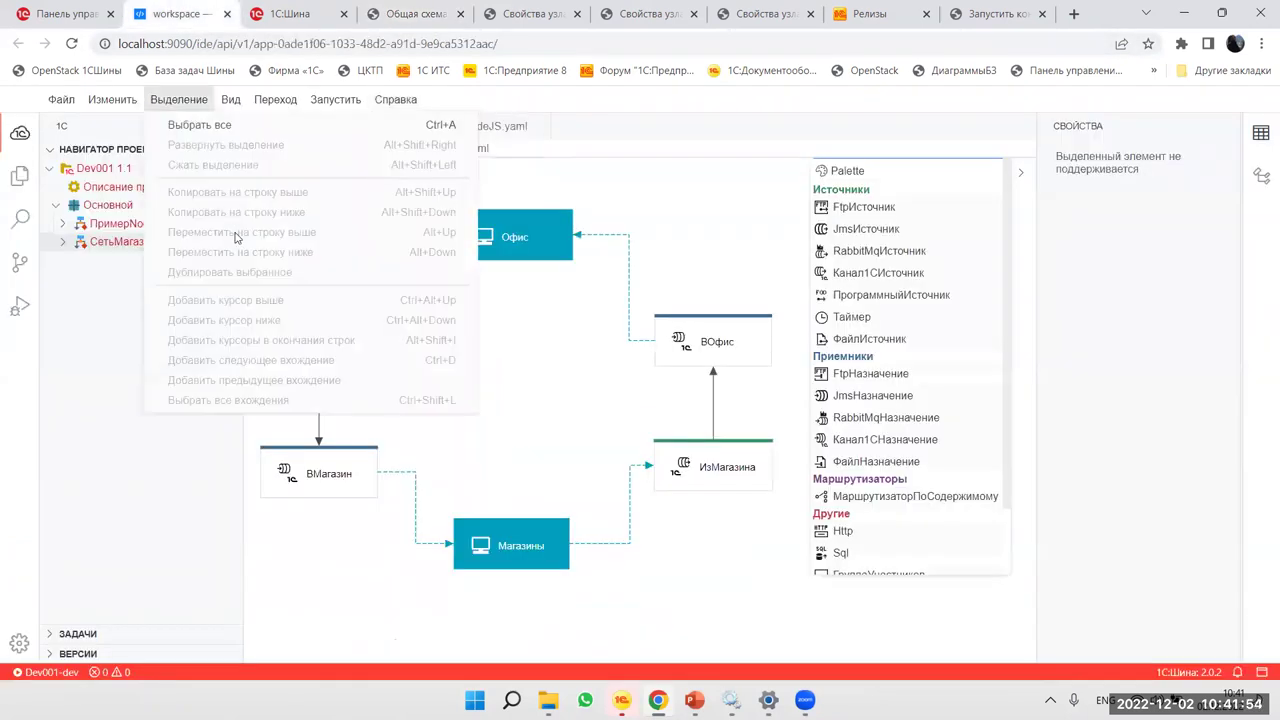
pyautogui.click(97, 331)
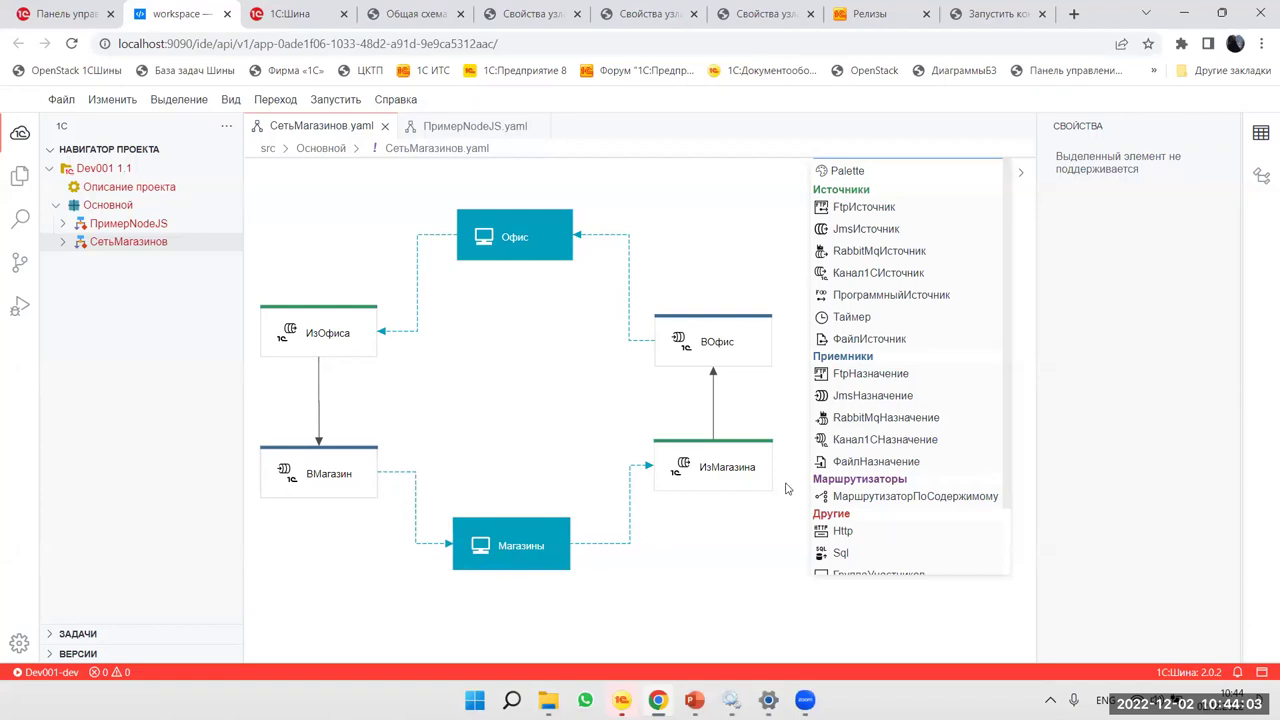
pyautogui.scroll(-1, 928, 292)
pyautogui.scroll(-1, 927, 290)
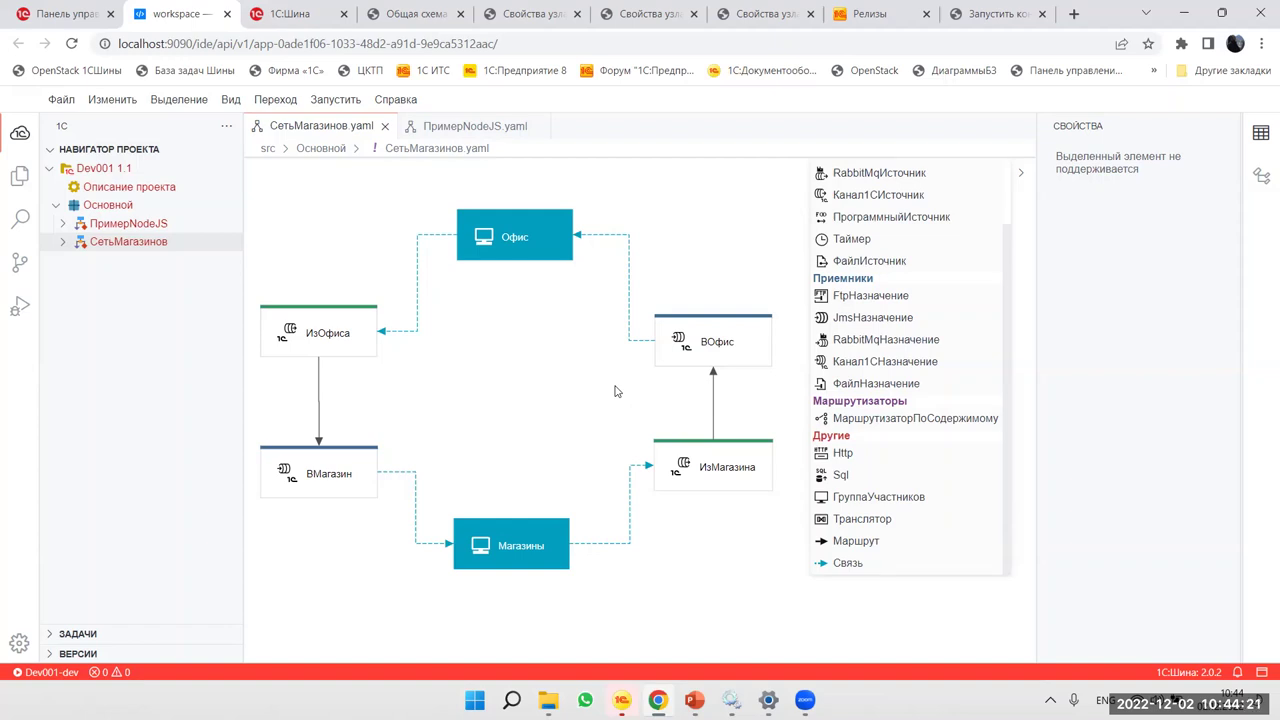
# Step: Add a МаршрутизаторПоСодержимому node in the middle of the СетьМагазинов scheme and save the file
pyautogui.click(902, 422)
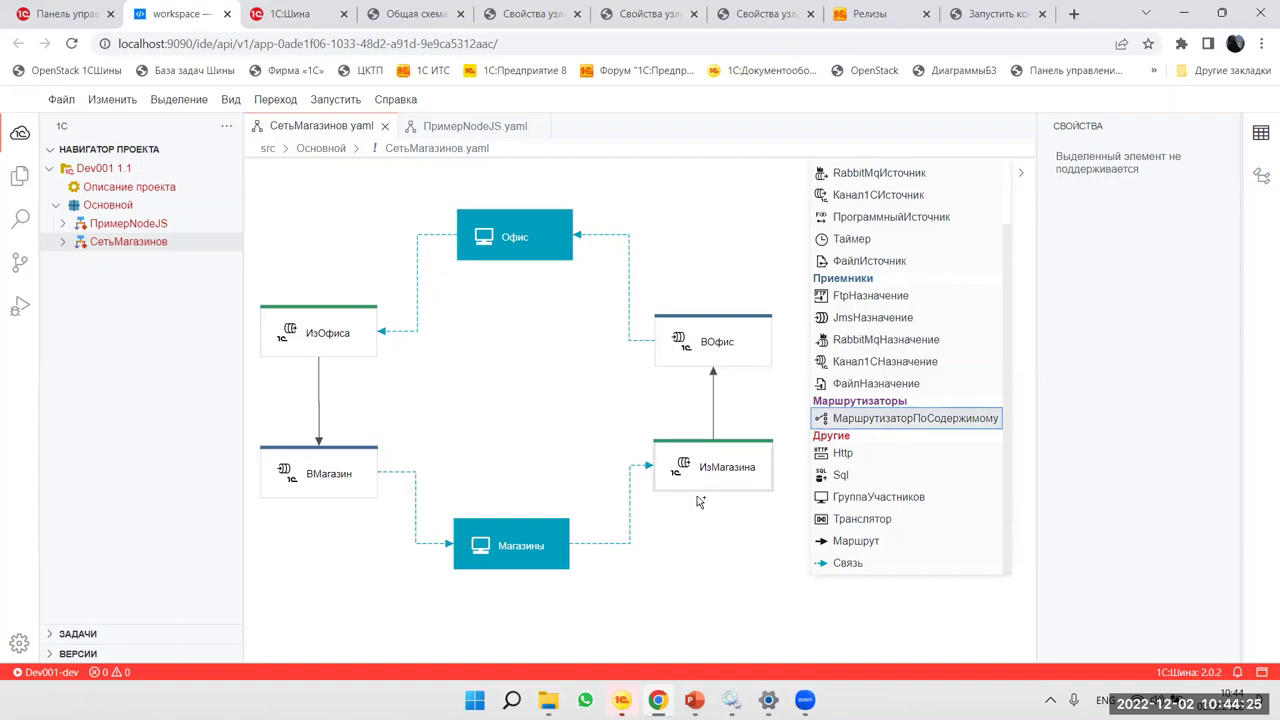
pyautogui.press('Escape')
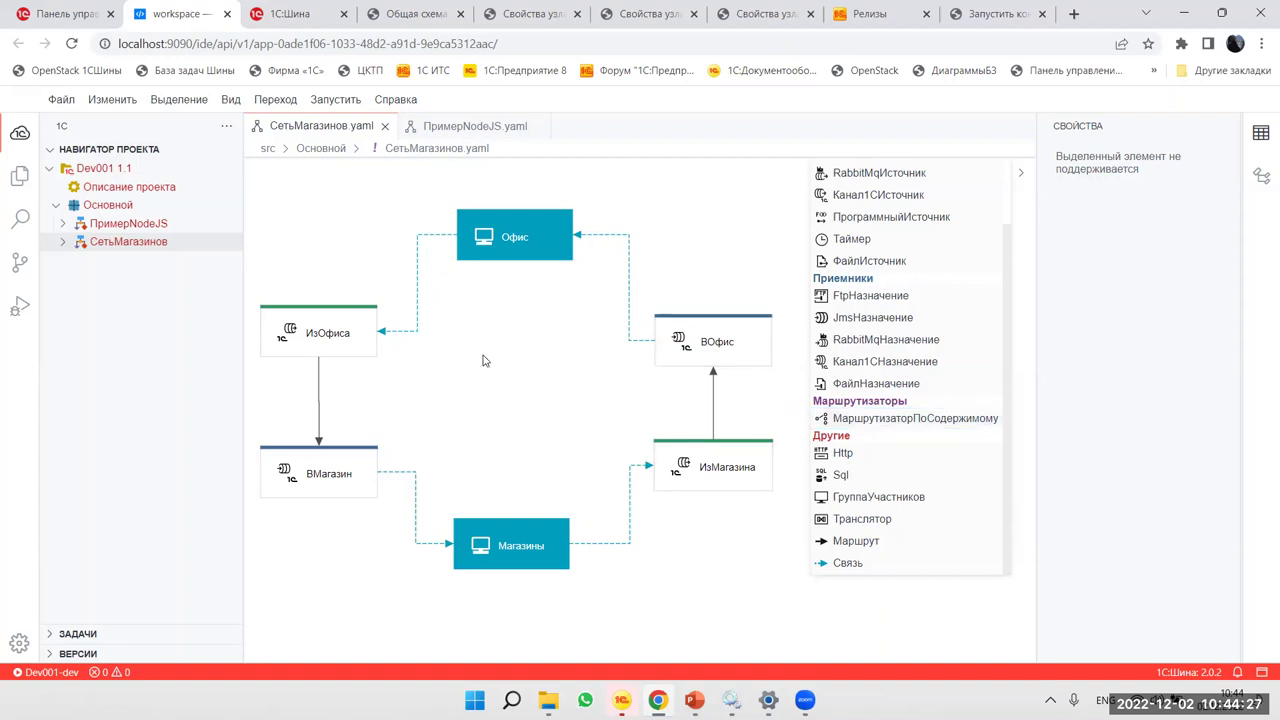
pyautogui.click(864, 419)
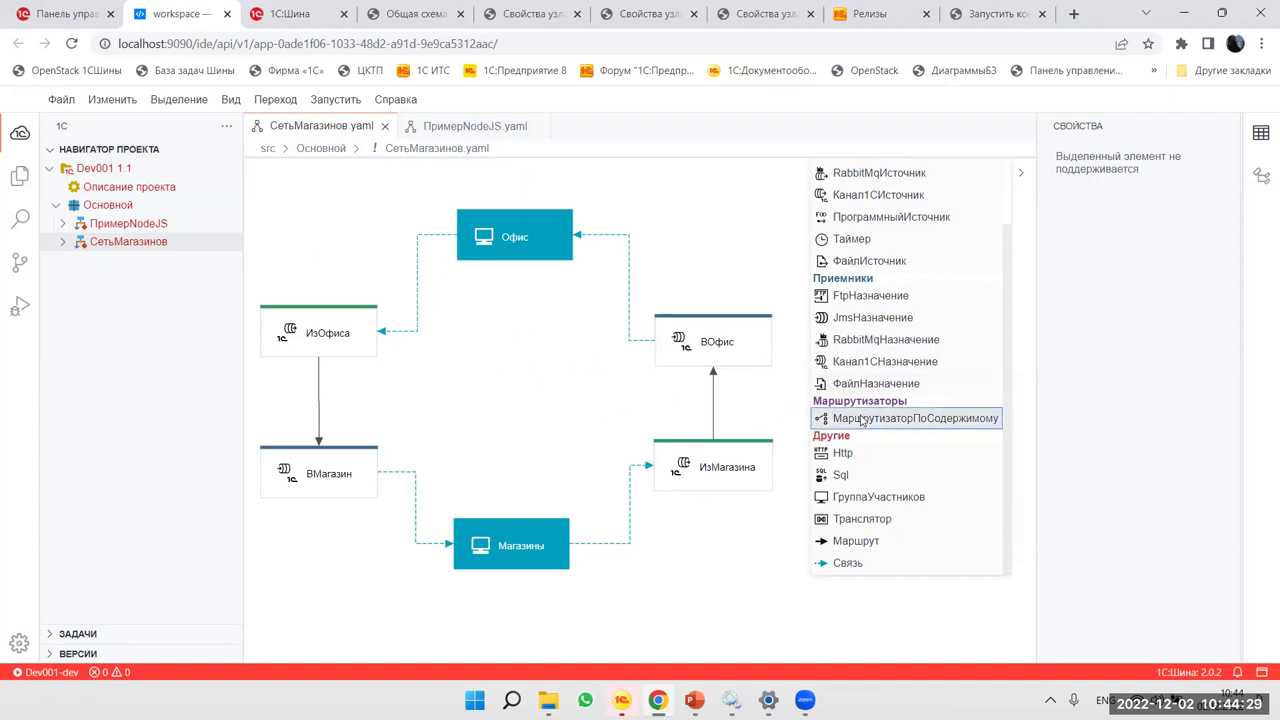
pyautogui.click(505, 308)
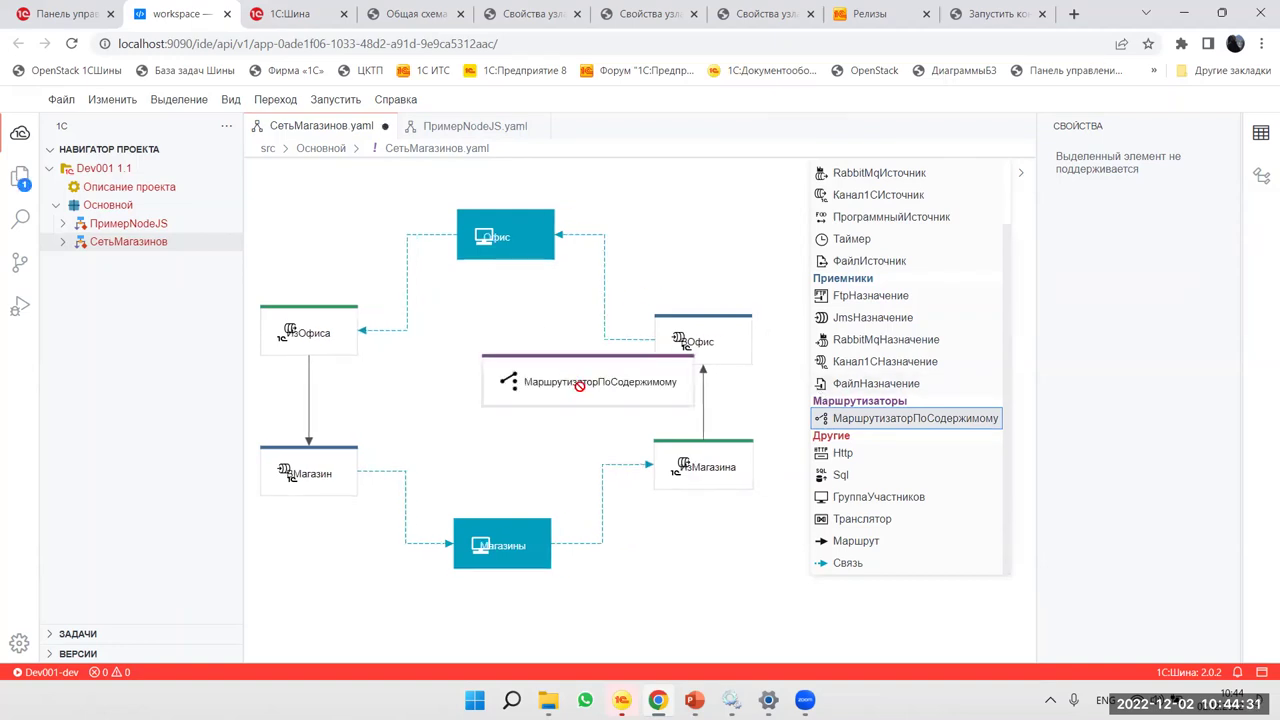
pyautogui.hotkey('ctrl', 's')
pyautogui.click(545, 378)
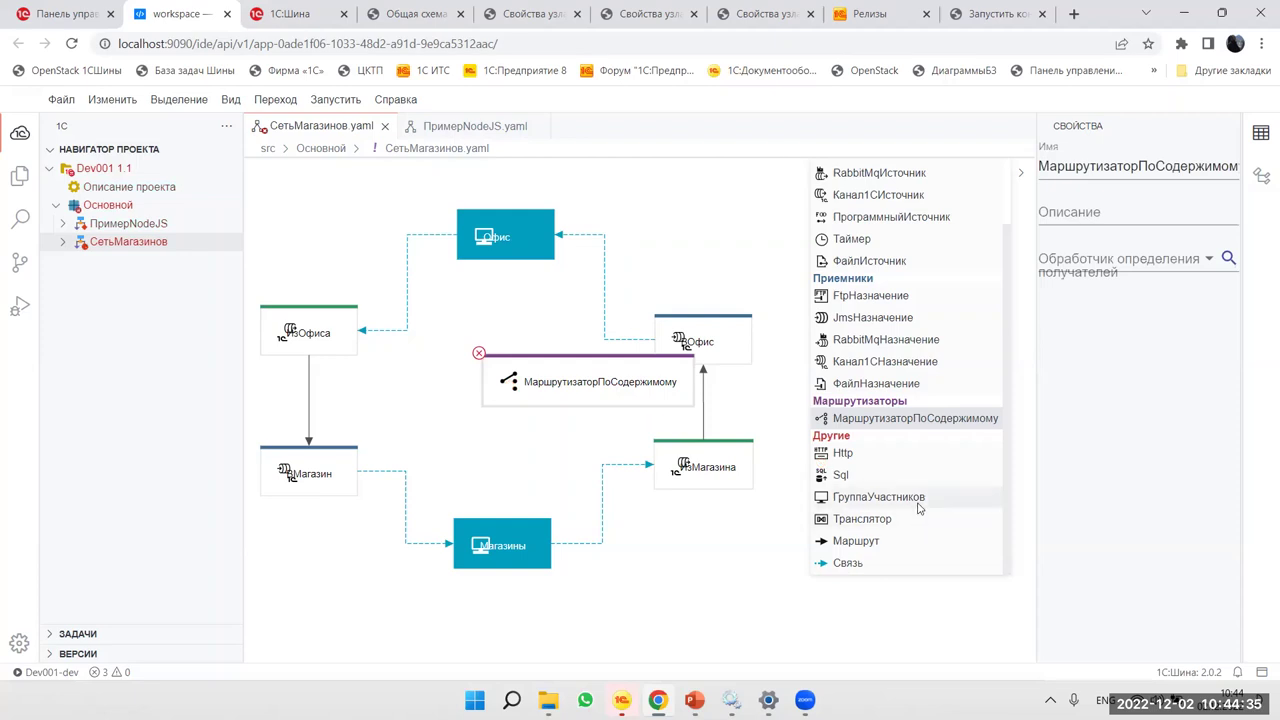
# Step: Add an Sql node above the ВОфис node and connect the МаршрутизаторПоСодержимому node to it with a Маршрут
pyautogui.click(863, 476)
pyautogui.click(702, 250)
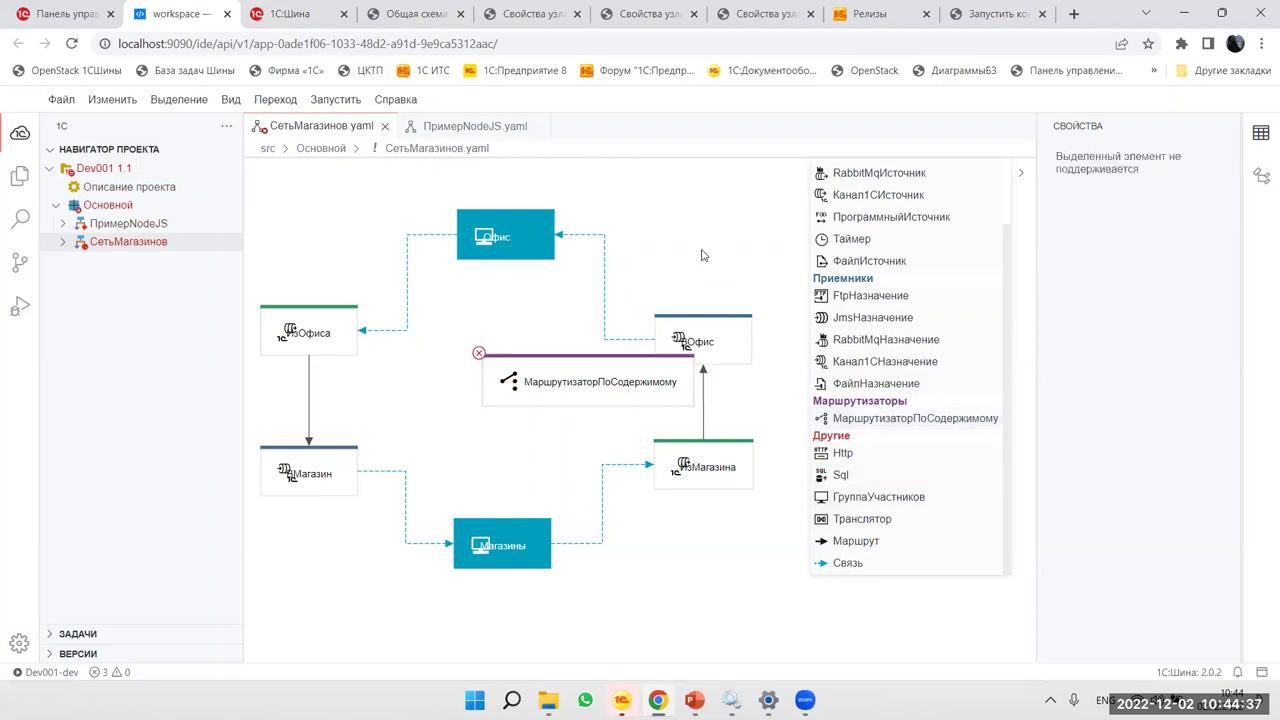
pyautogui.click(856, 540)
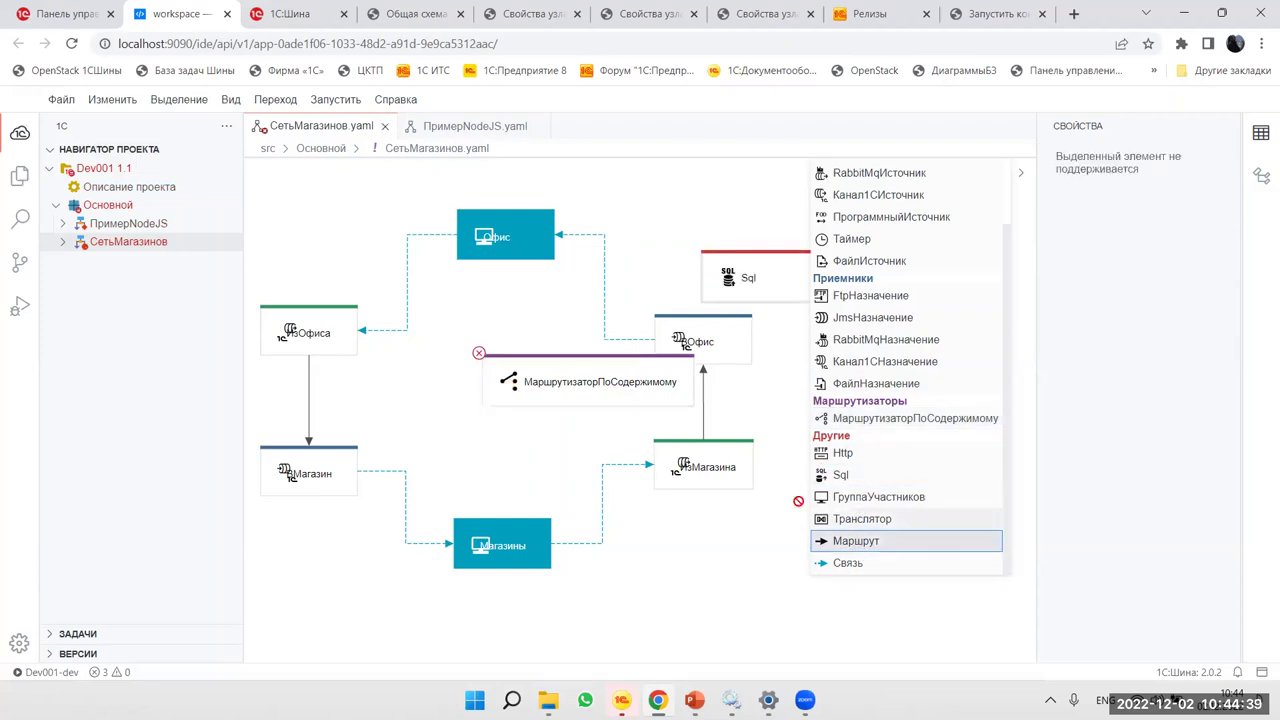
pyautogui.click(618, 388)
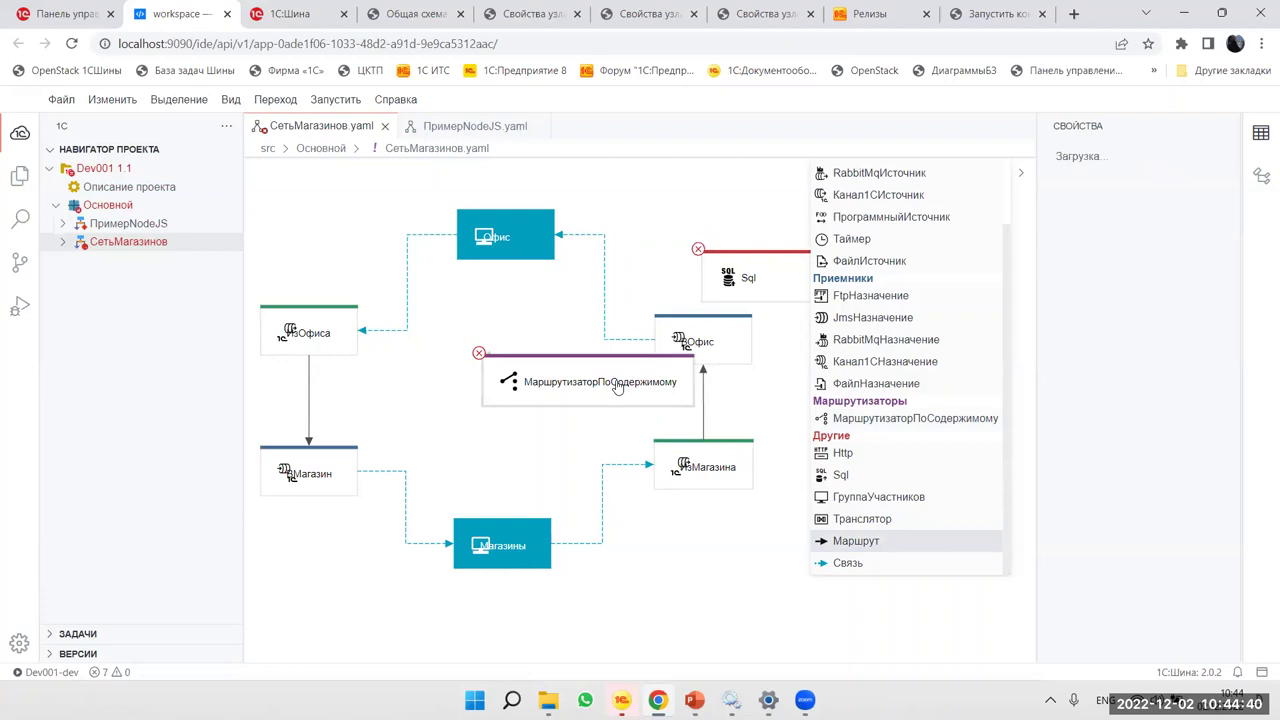
pyautogui.click(715, 290)
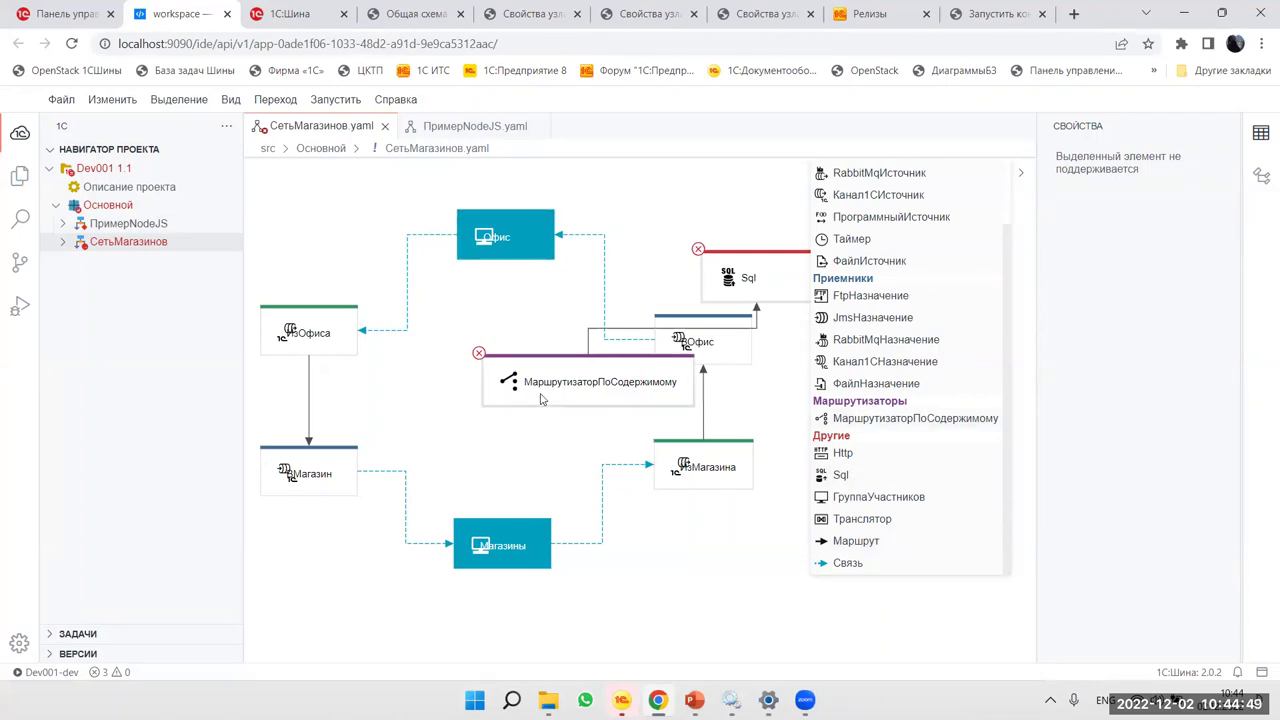
# Step: Look through the help topics for the Sql and JmsИсточник nodes and bring up the МаршрутизаторПоСодержимому topic
pyautogui.click(525, 16)
pyautogui.press('Home')
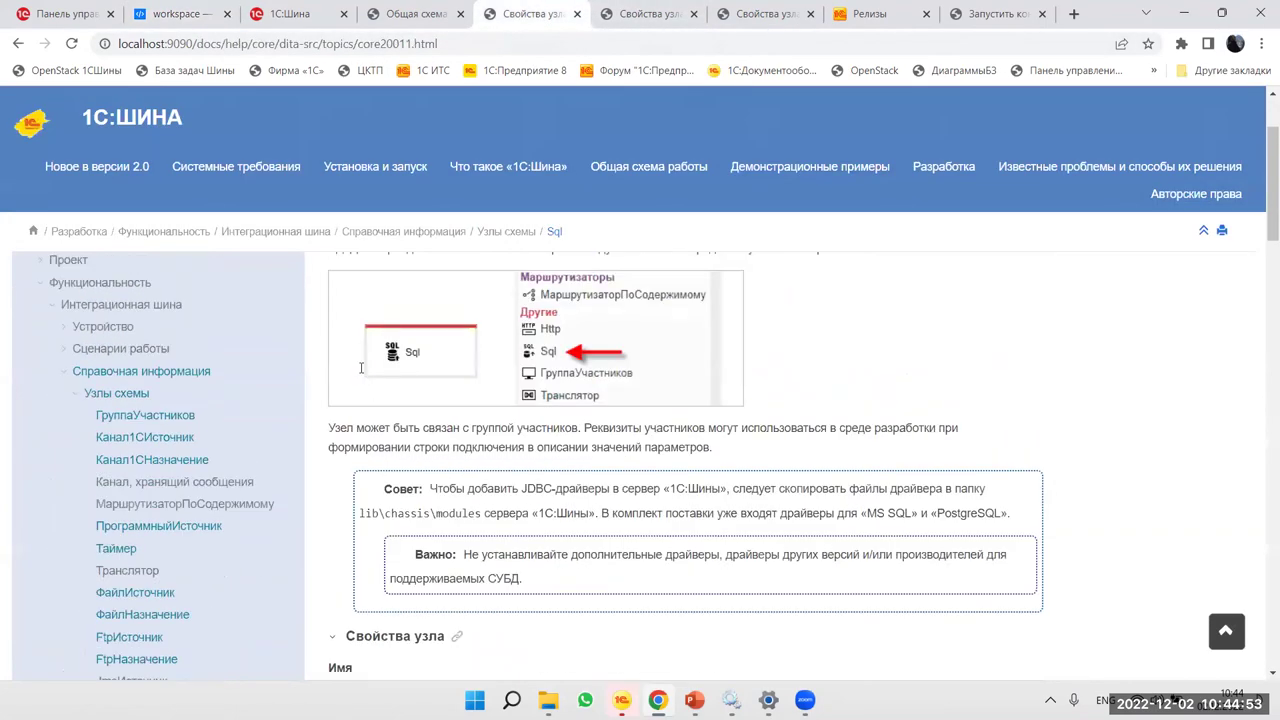
pyautogui.click(640, 12)
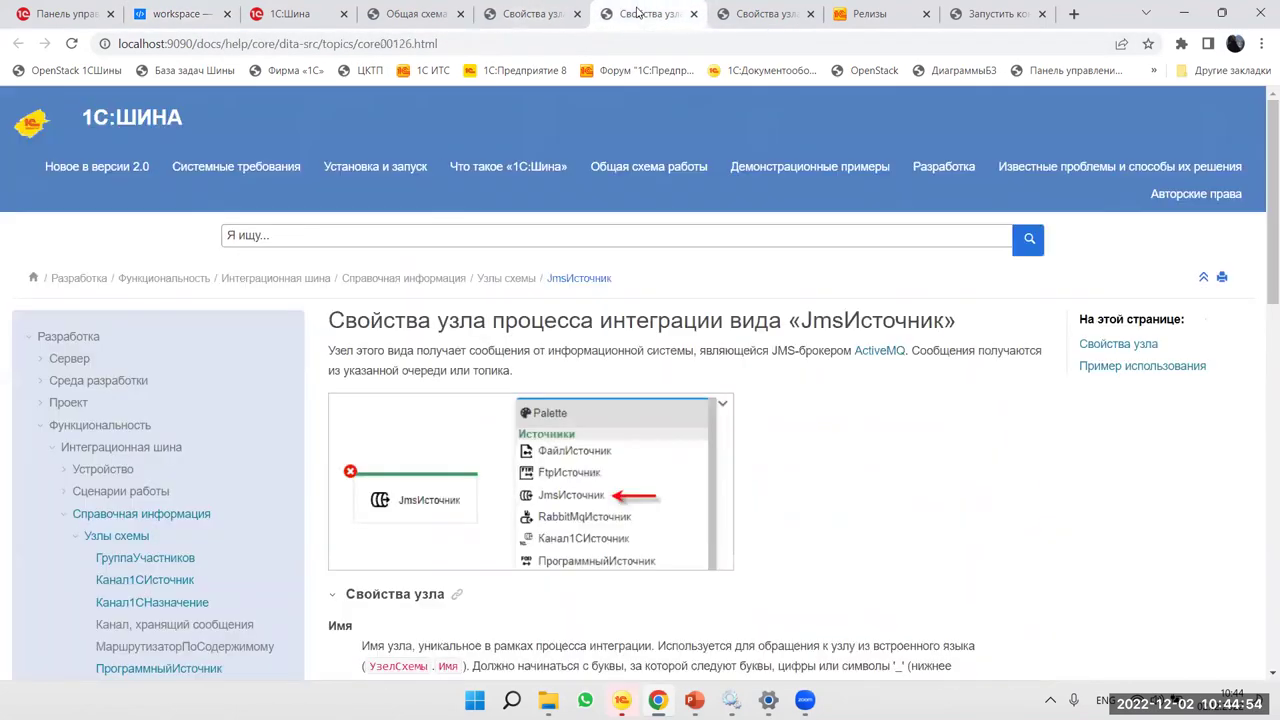
pyautogui.click(747, 16)
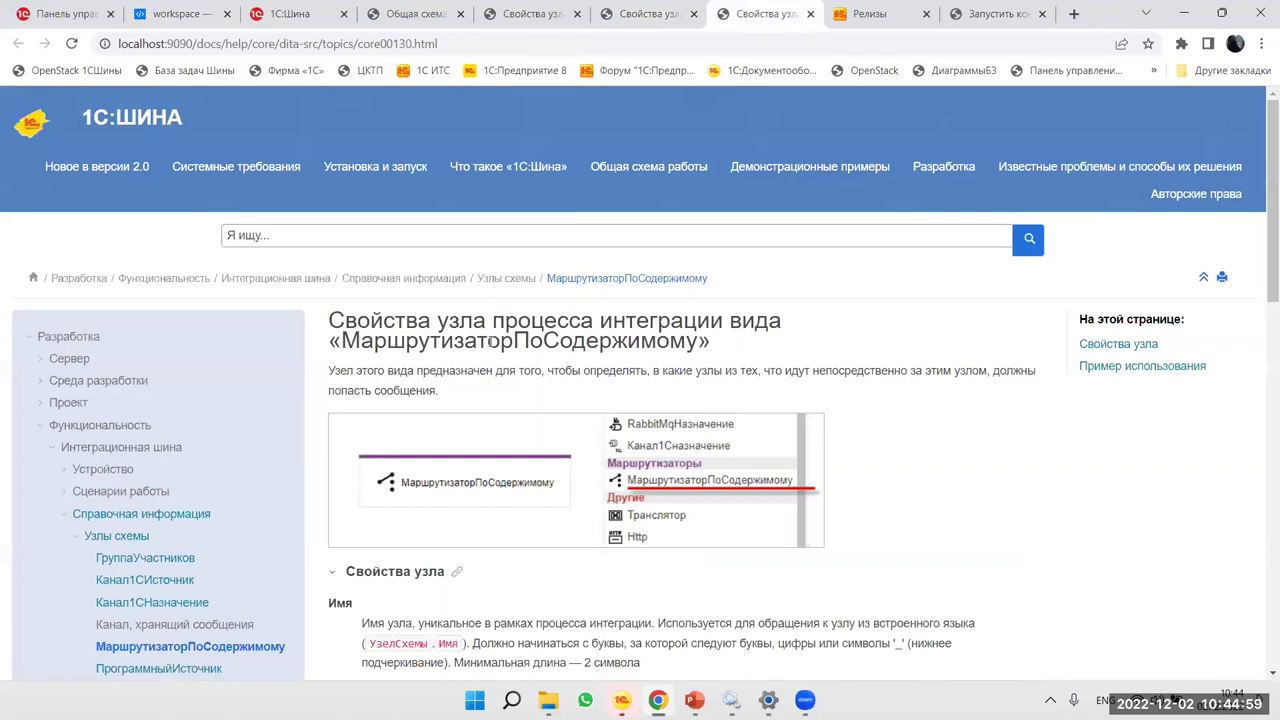
# Step: Read the МаршрутизаторПоСодержимому node properties and study the scheme diagram in the "Пример использования" section
pyautogui.scroll(-1, 490, 341)
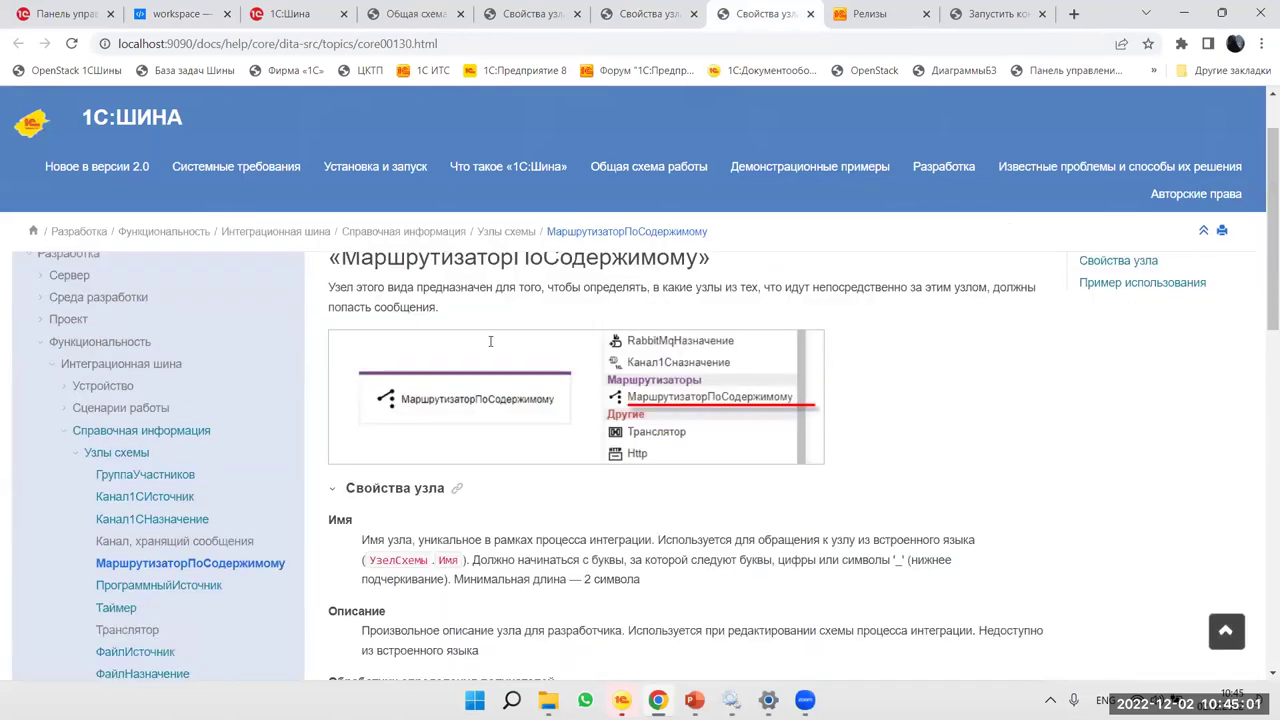
pyautogui.scroll(-1, 722, 365)
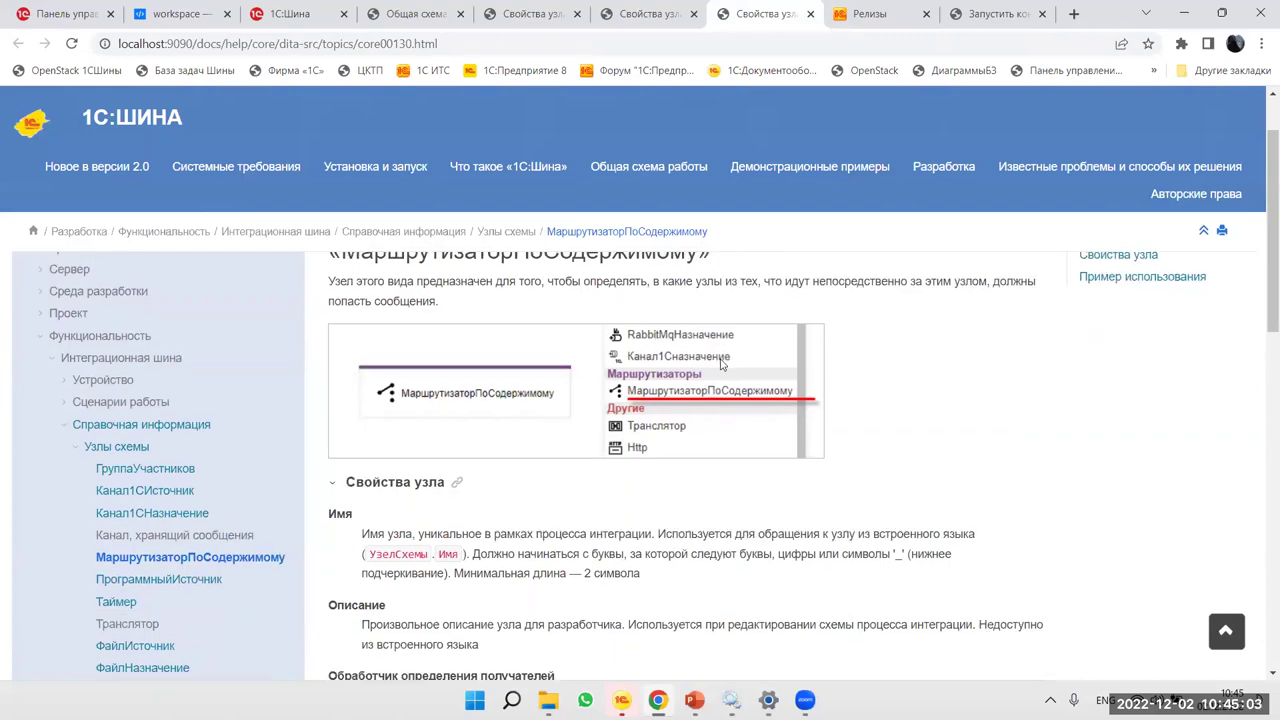
pyautogui.scroll(-4, 722, 365)
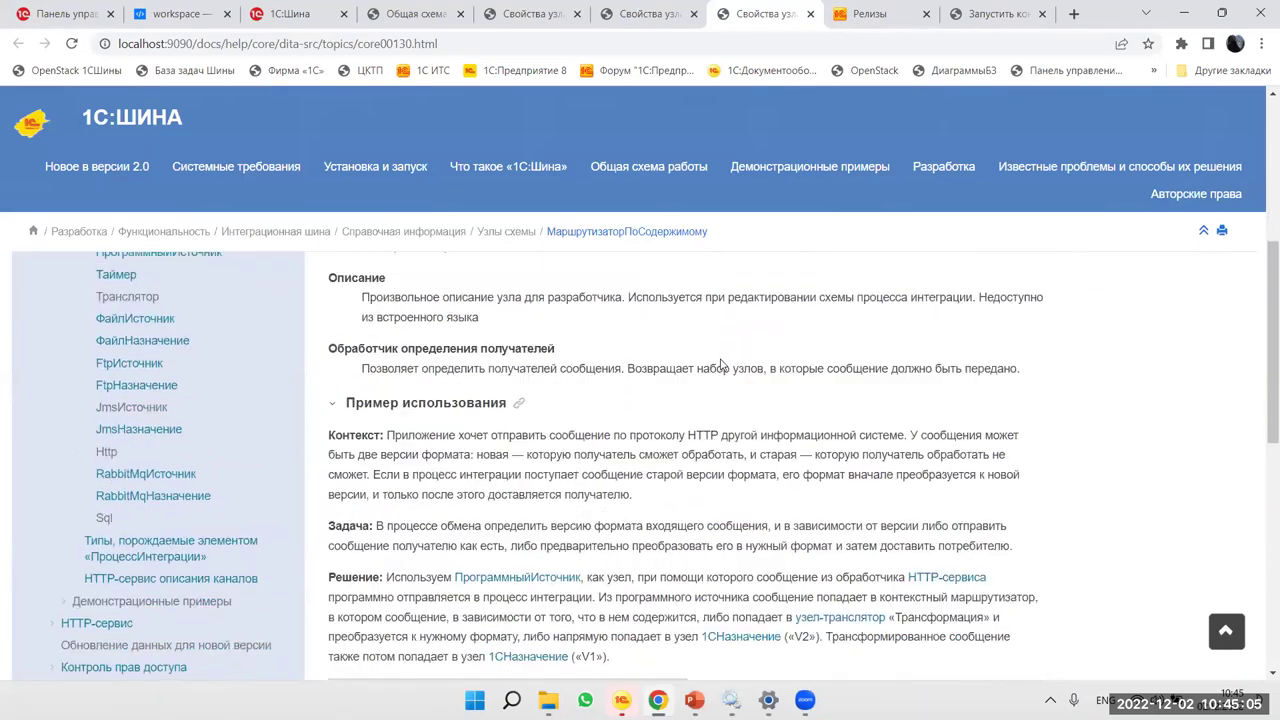
pyautogui.scroll(1, 722, 365)
pyautogui.scroll(-4, 722, 365)
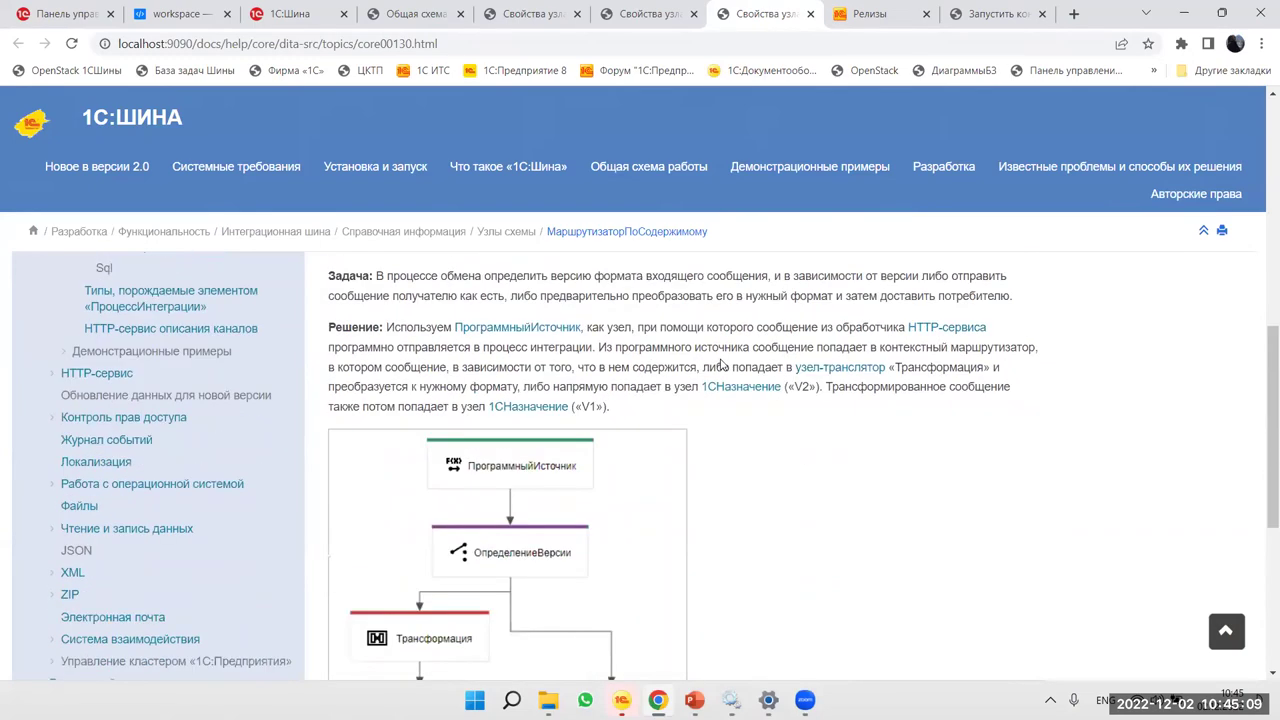
pyautogui.scroll(-1, 722, 365)
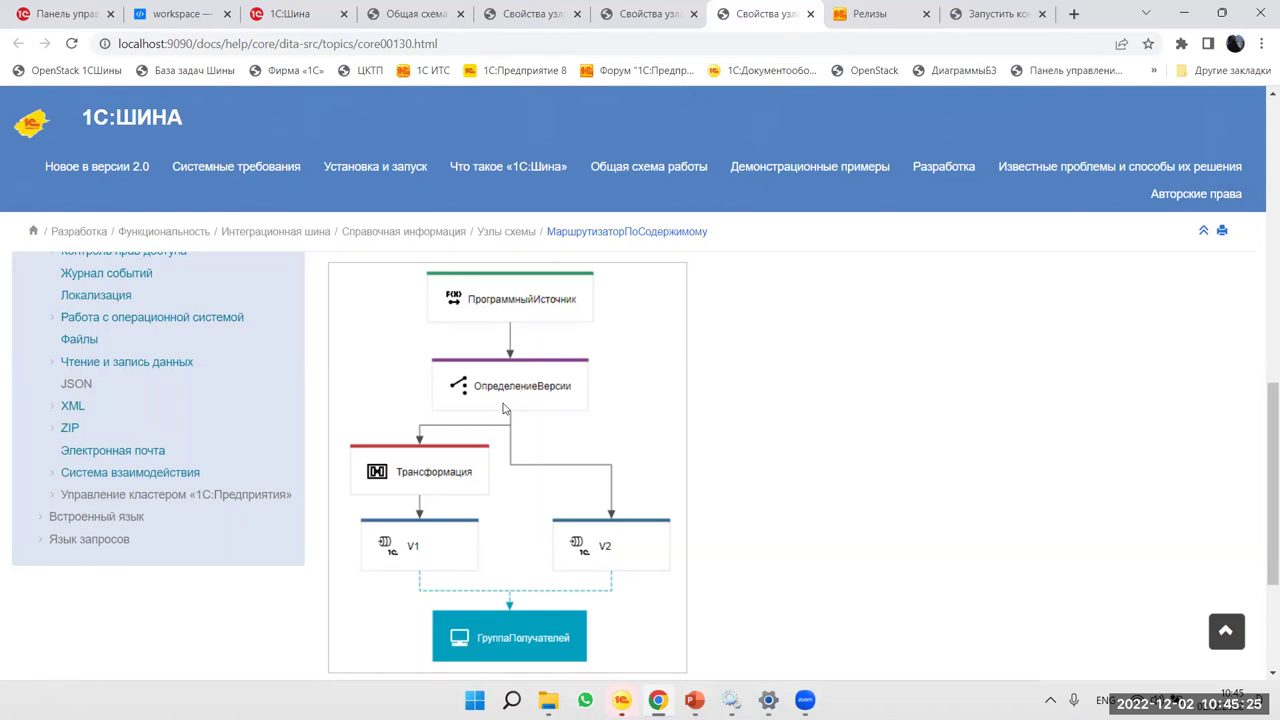
pyautogui.scroll(-1, 432, 446)
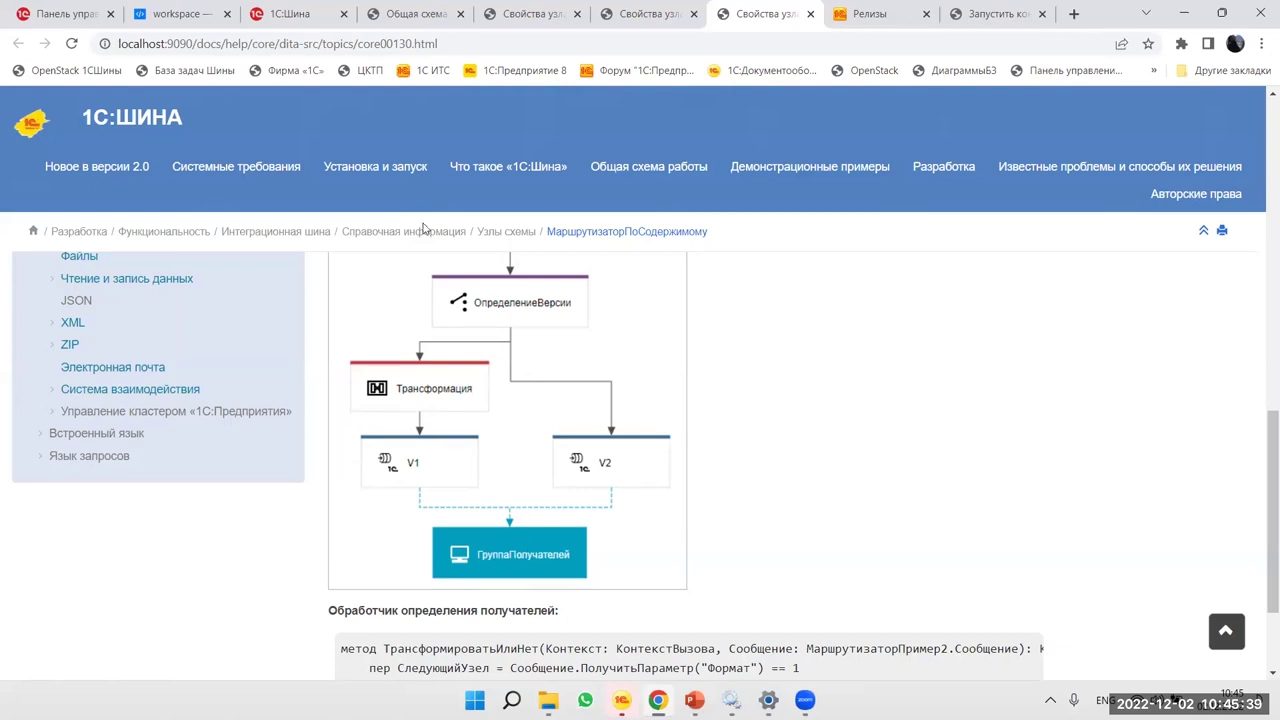
# Step: Examine the ТрансформироватьИлиНет method under "Обработчик определения получателей" and compare it with the example diagram
pyautogui.scroll(-2, 562, 446)
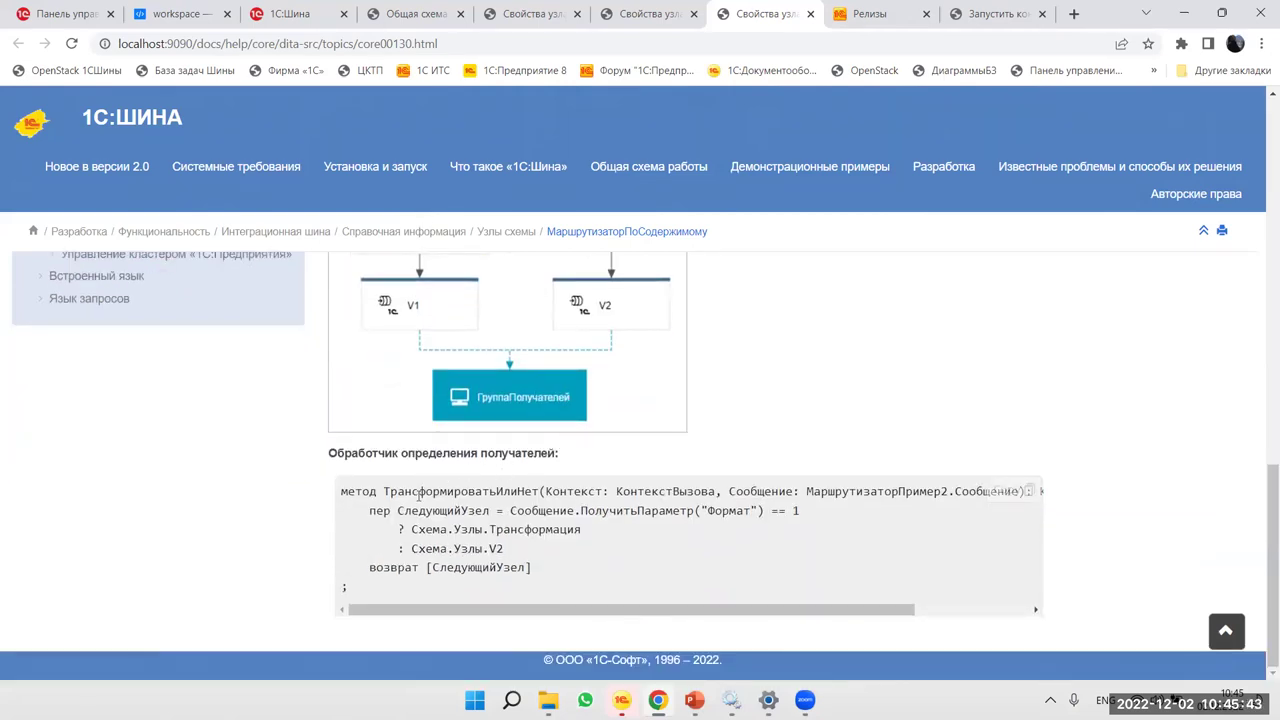
pyautogui.scroll(4, 418, 496)
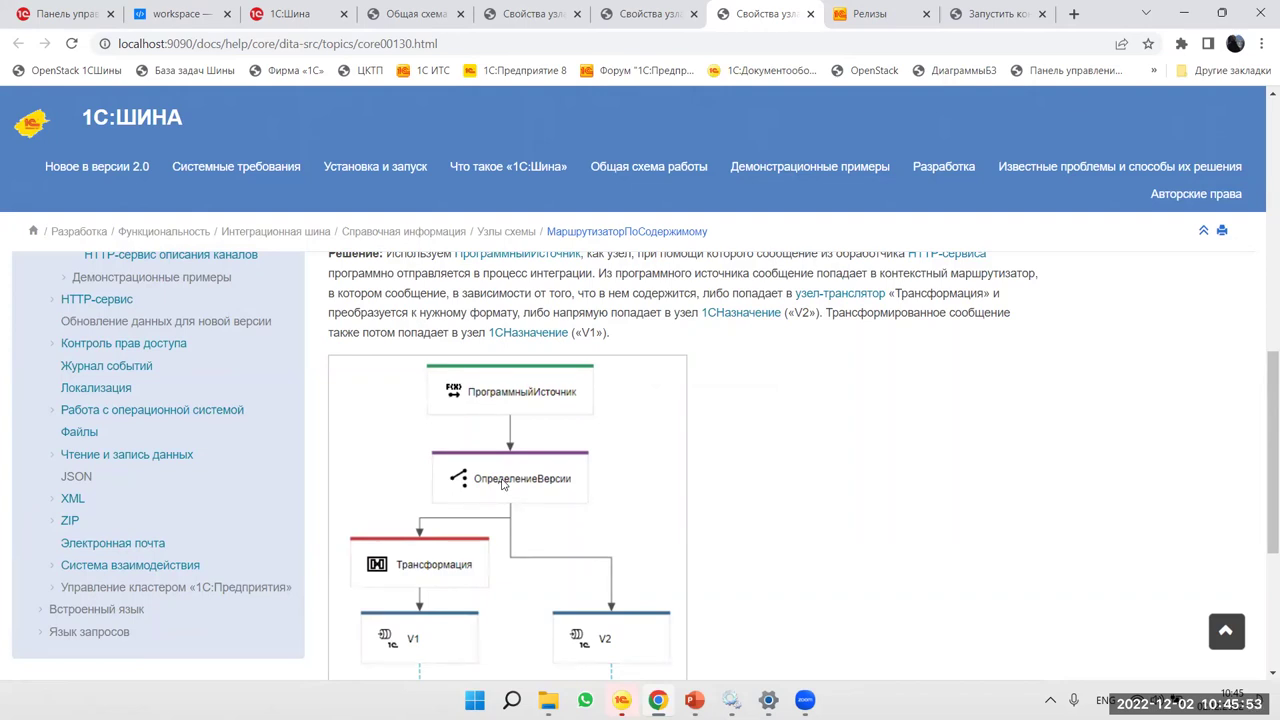
pyautogui.scroll(-3, 503, 484)
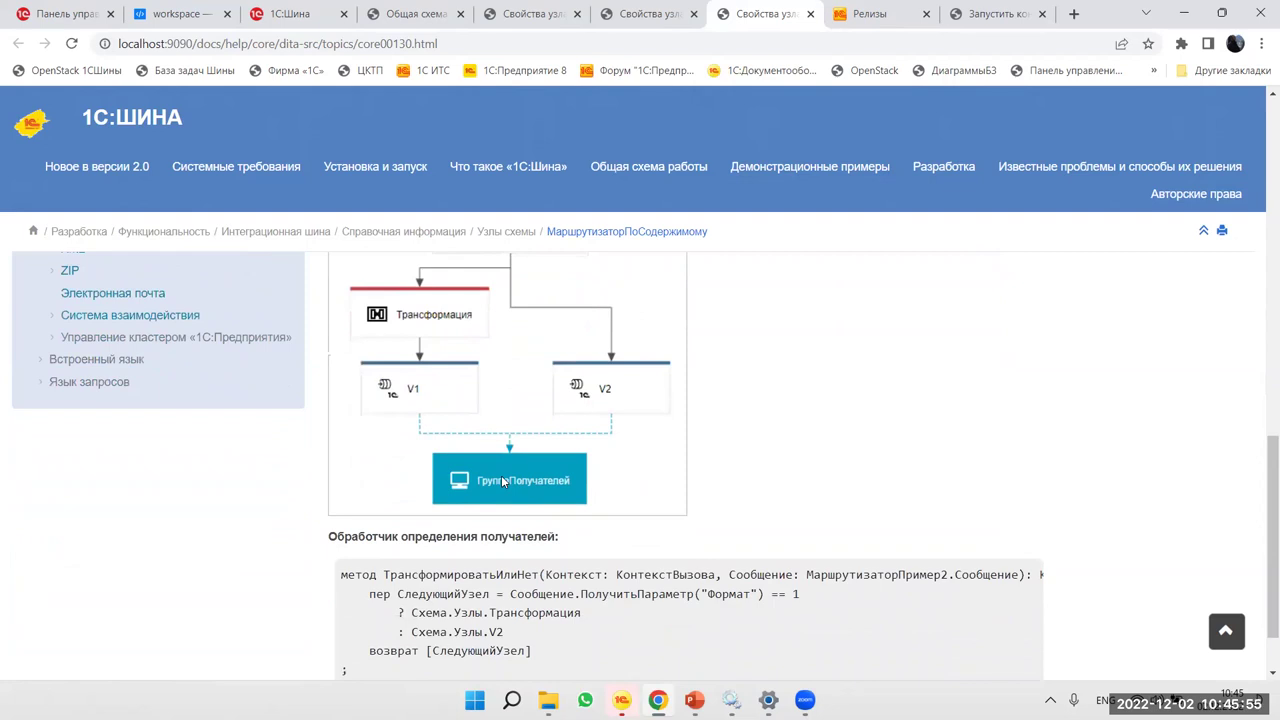
pyautogui.scroll(-1, 503, 484)
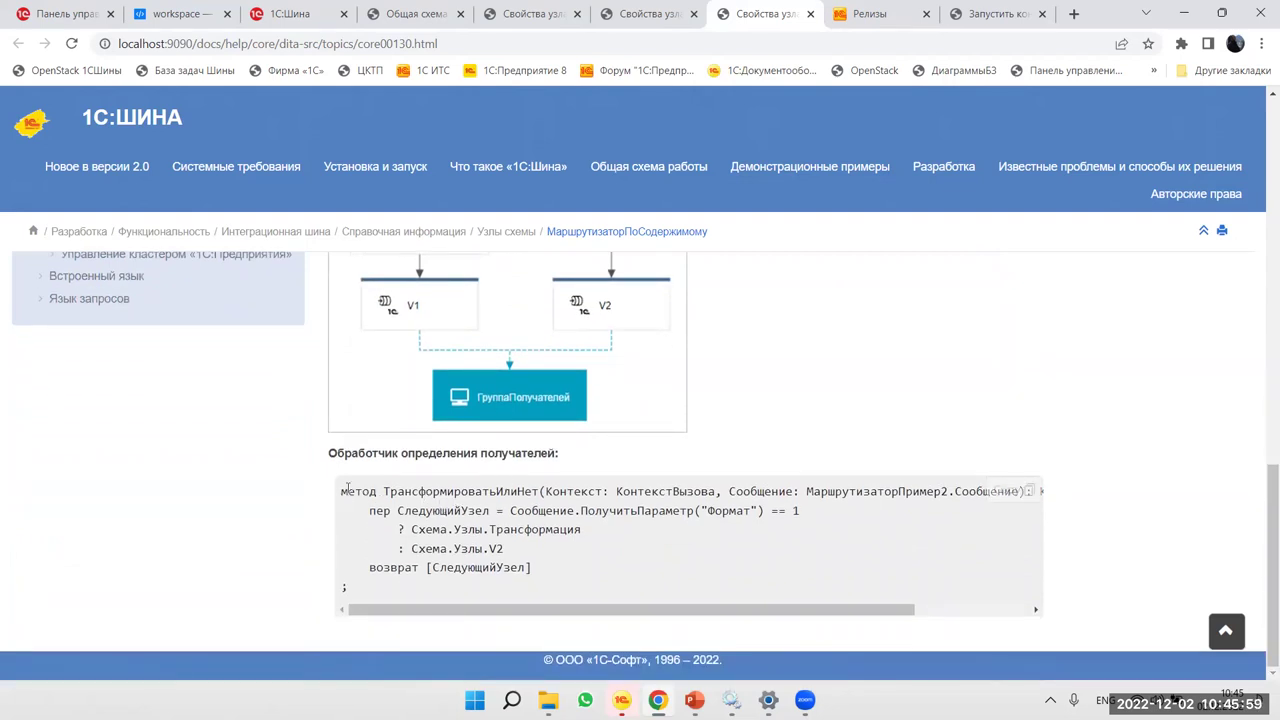
pyautogui.moveTo(342, 489); pyautogui.dragTo(385, 604)
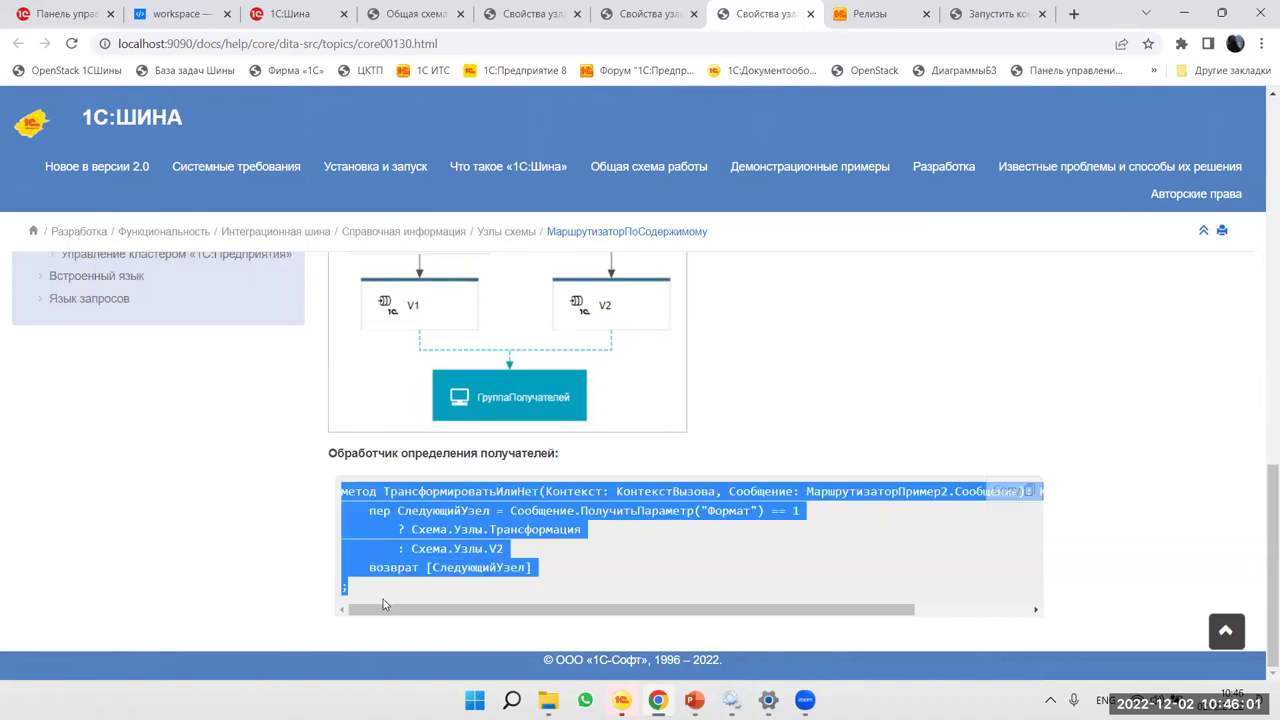
pyautogui.click(618, 602)
pyautogui.moveTo(612, 610)
pyautogui.mouseDown()
pyautogui.moveTo(760, 612)
pyautogui.moveTo(597, 598)
pyautogui.mouseUp()
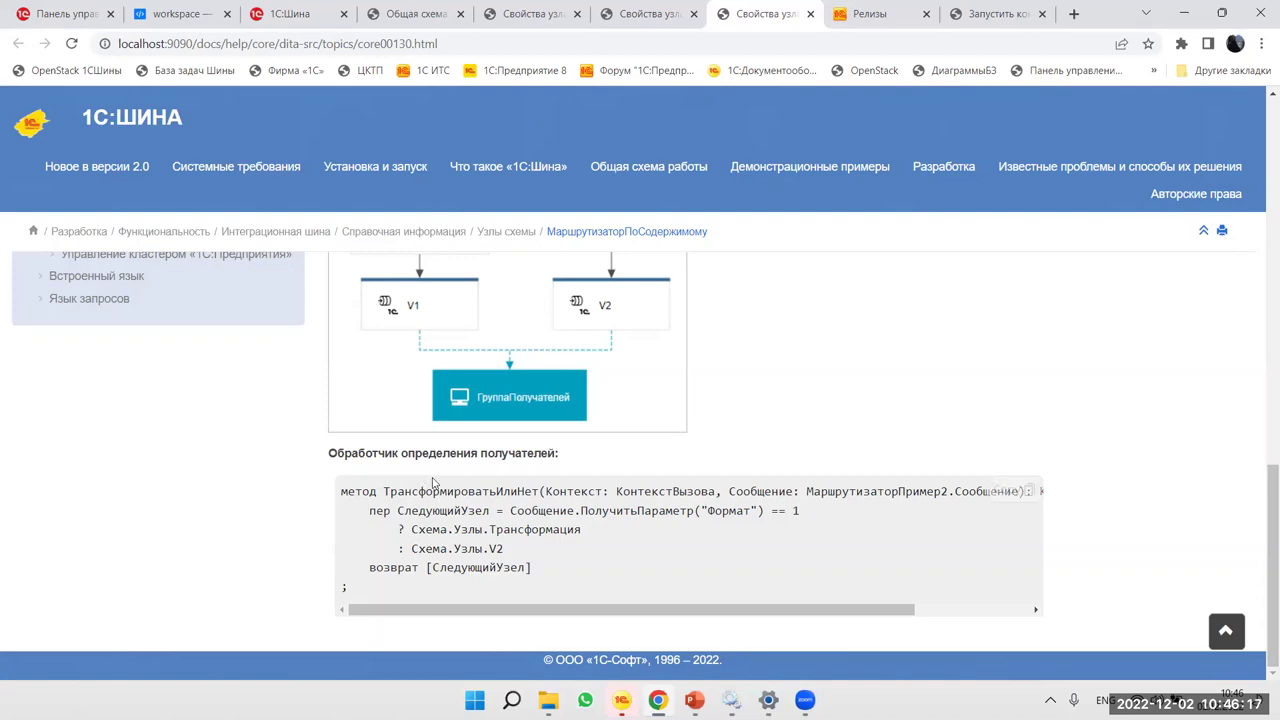
# Step: Review the router example's diagram once more and switch through the JmsИсточник topic to "Общая схема работы"
pyautogui.scroll(6, 589, 530)
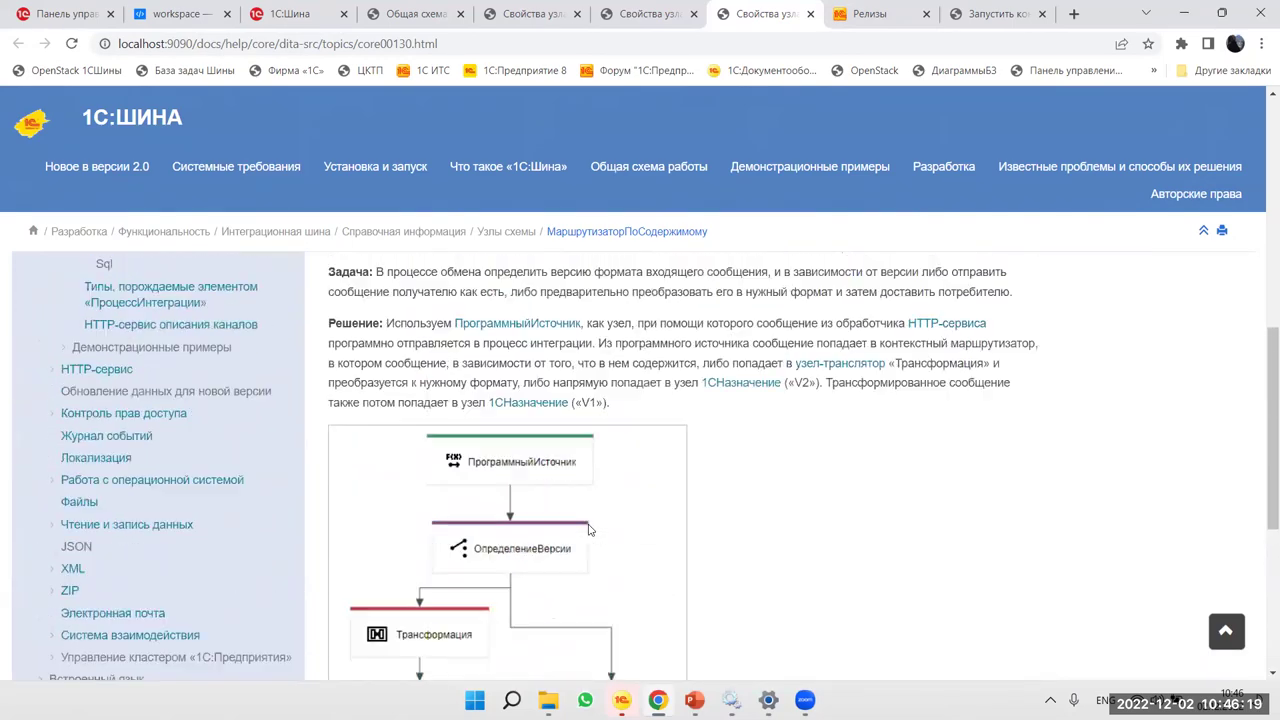
pyautogui.scroll(-4, 543, 430)
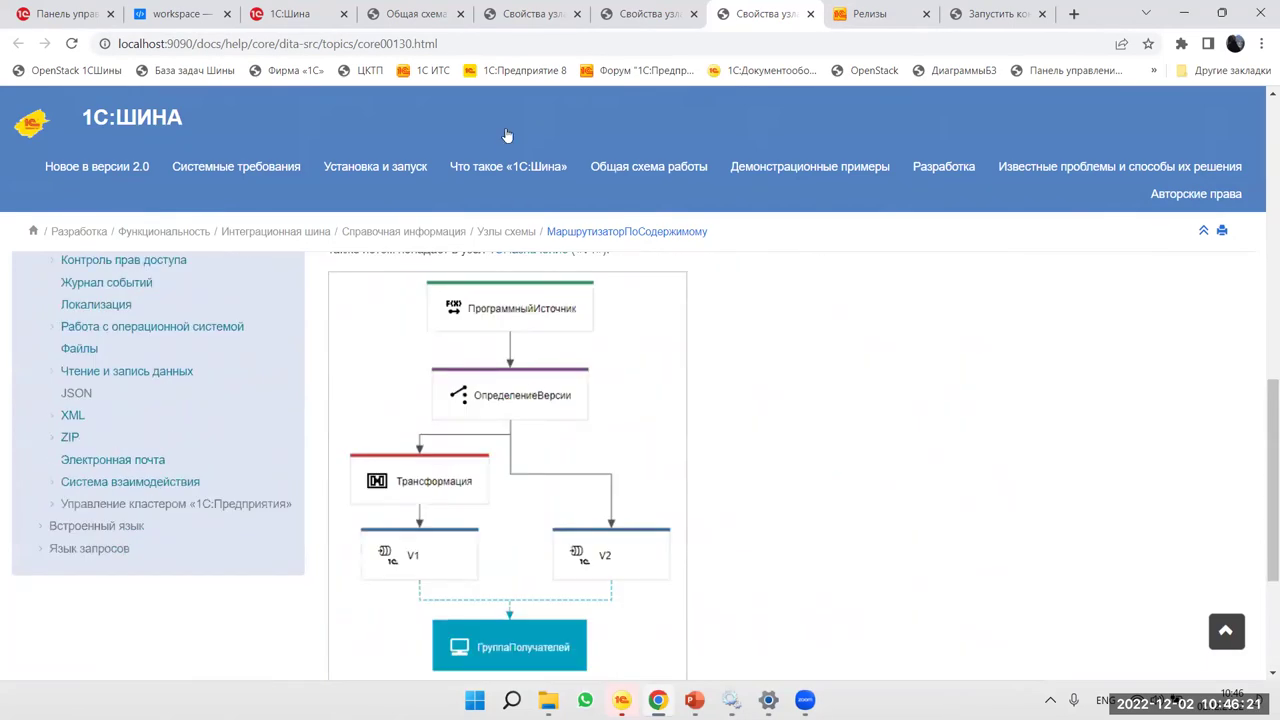
pyautogui.click(619, 22)
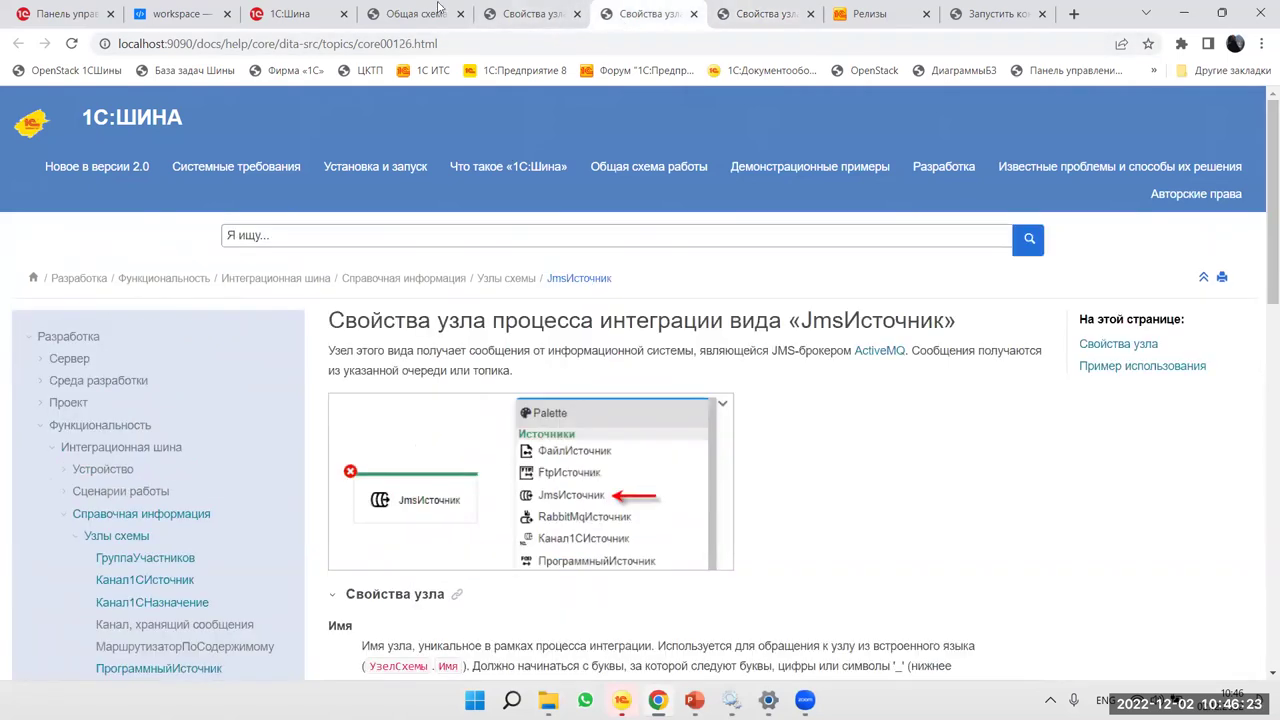
pyautogui.click(397, 10)
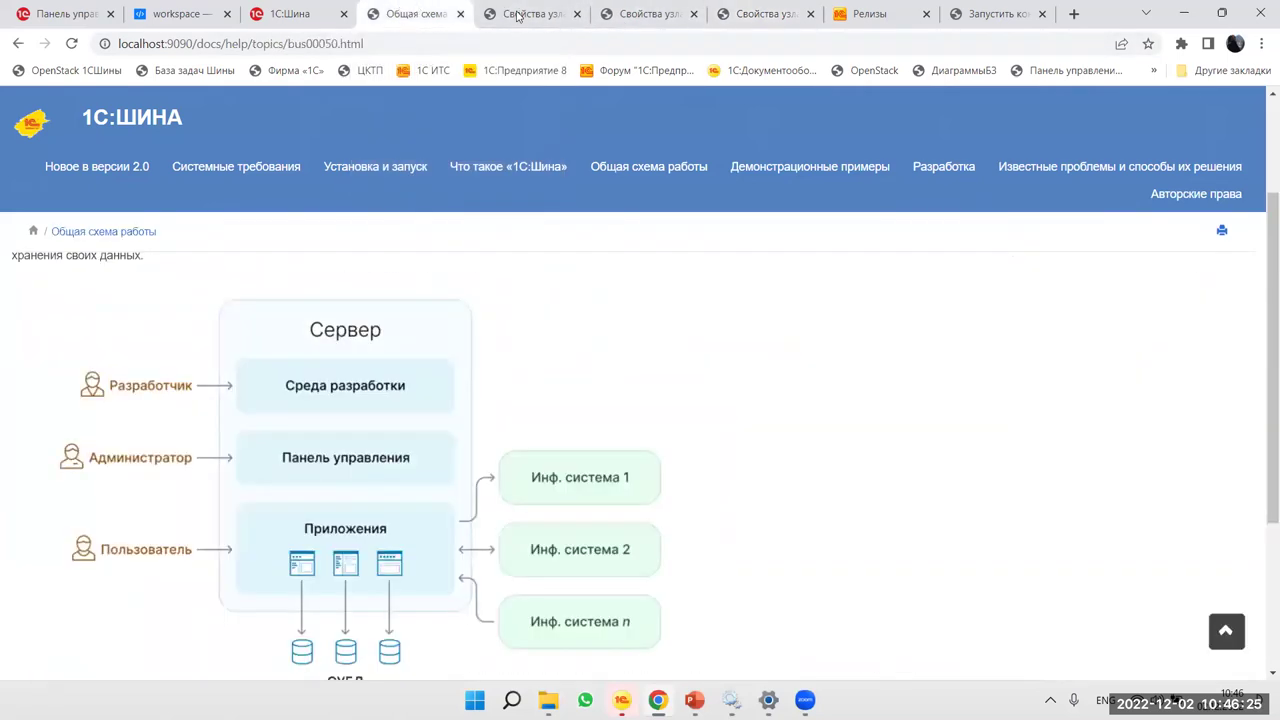
# Step: Inspect the СетьМагазинов scheme up close in the development environment and bring the "Общая схема работы" help topic back up
pyautogui.click(185, 14)
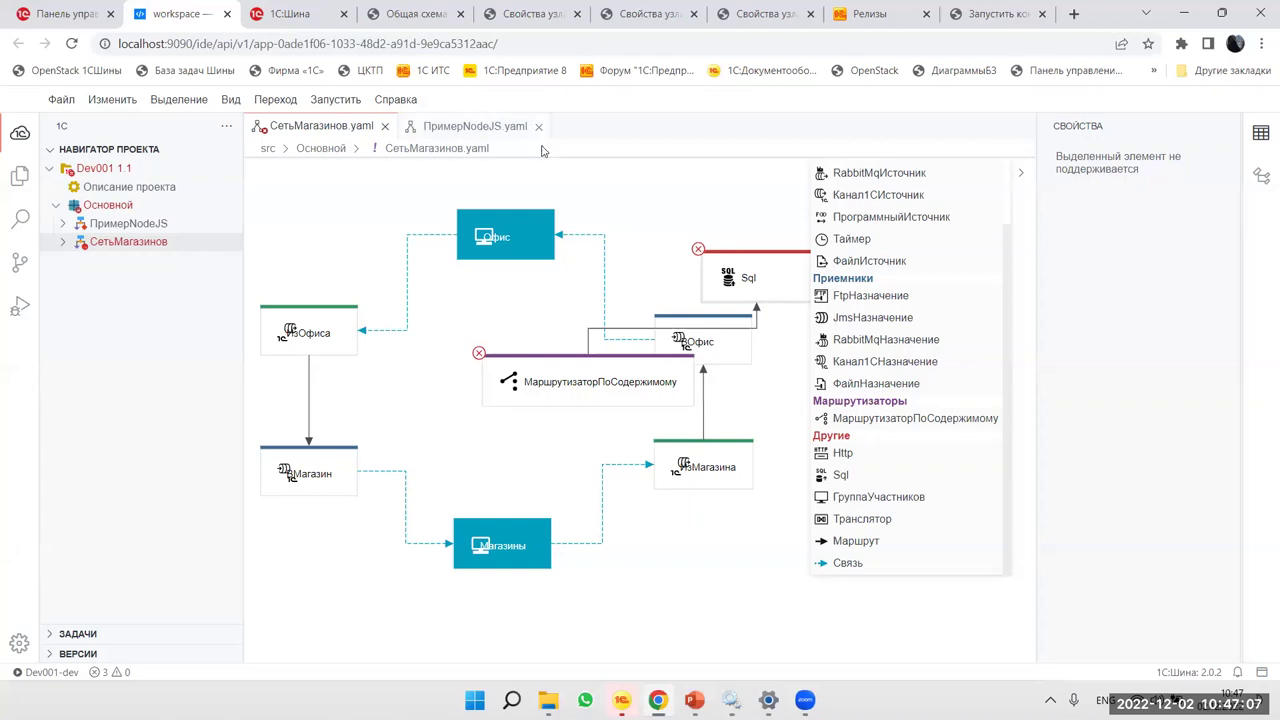
pyautogui.moveTo(698, 252)
pyautogui.scroll(2, 787, 305)
pyautogui.scroll(-2, 787, 305)
pyautogui.scroll(3, 400, 227)
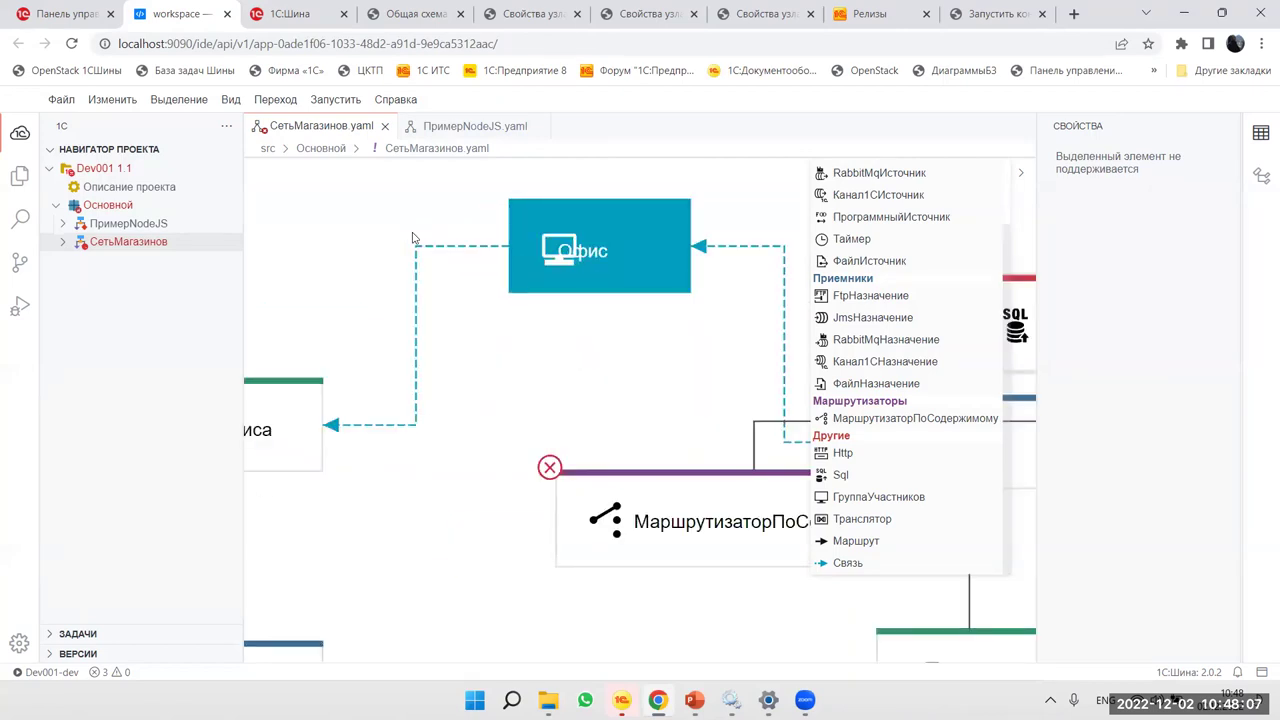
pyautogui.scroll(-3, 415, 238)
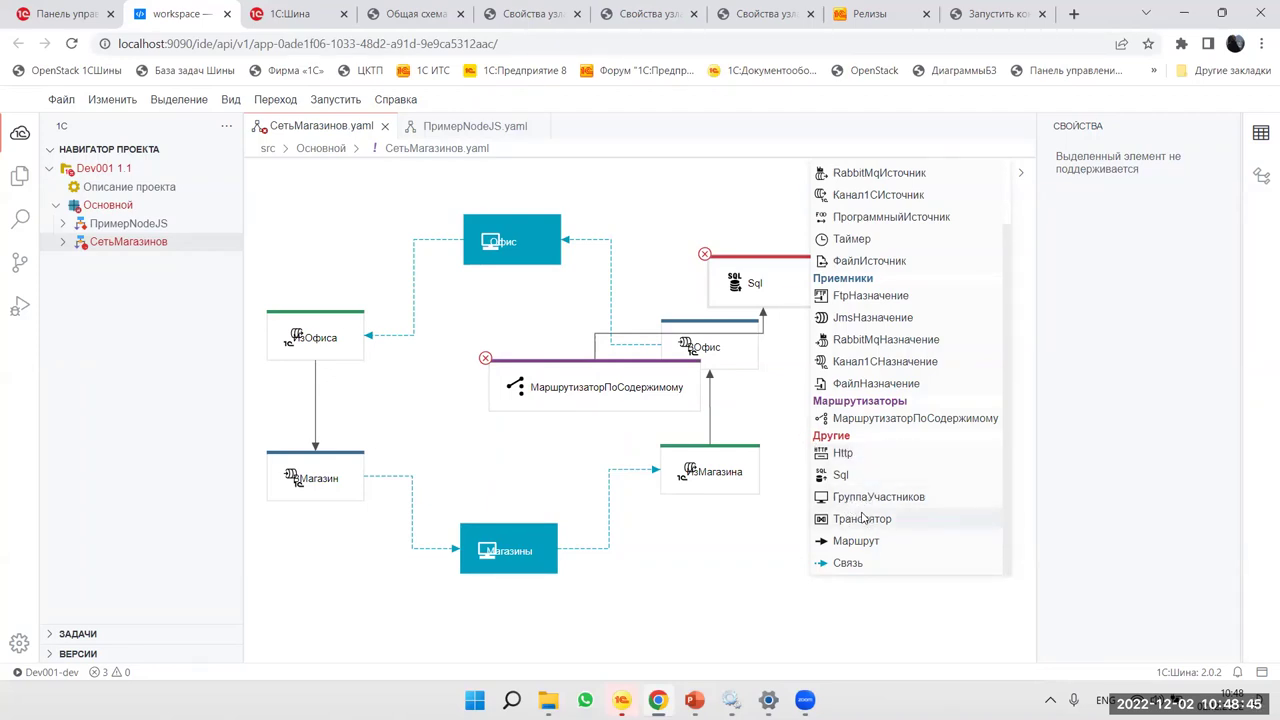
pyautogui.click(428, 13)
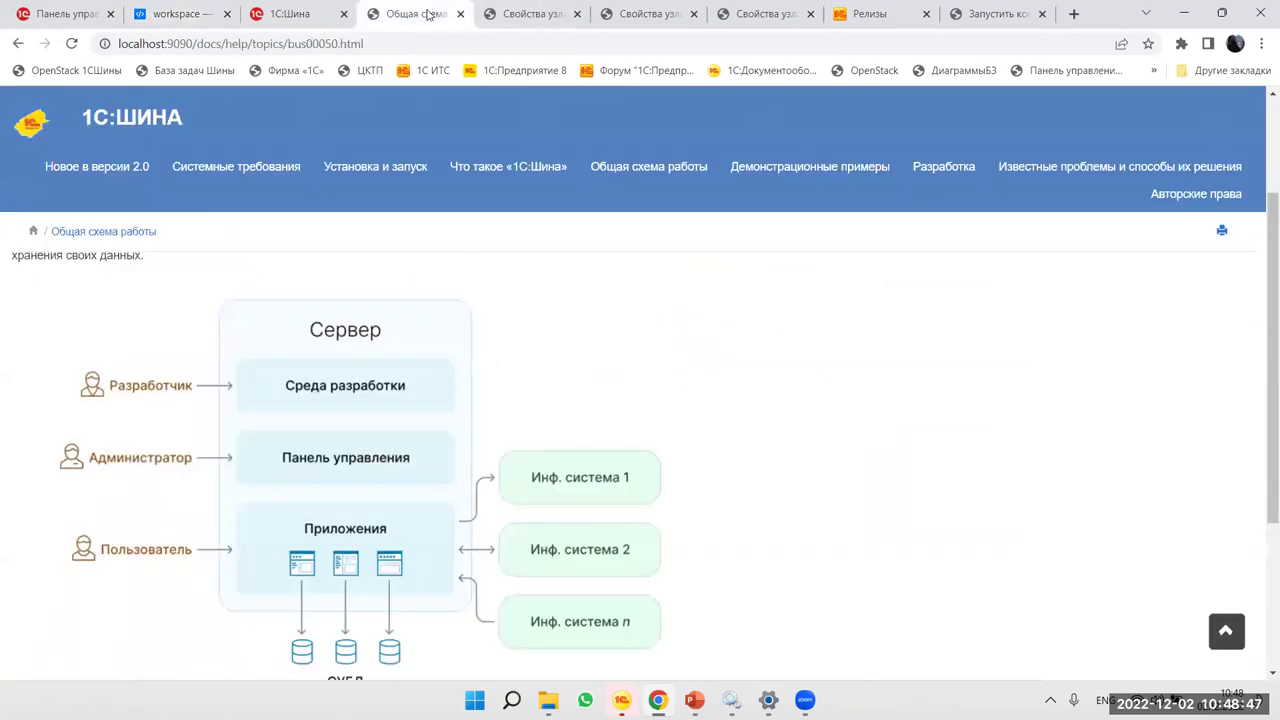
# Step: Bring up the Sql node help topic, look through the list of scheme nodes and open the "Транслятор" topic
pyautogui.click(564, 18)
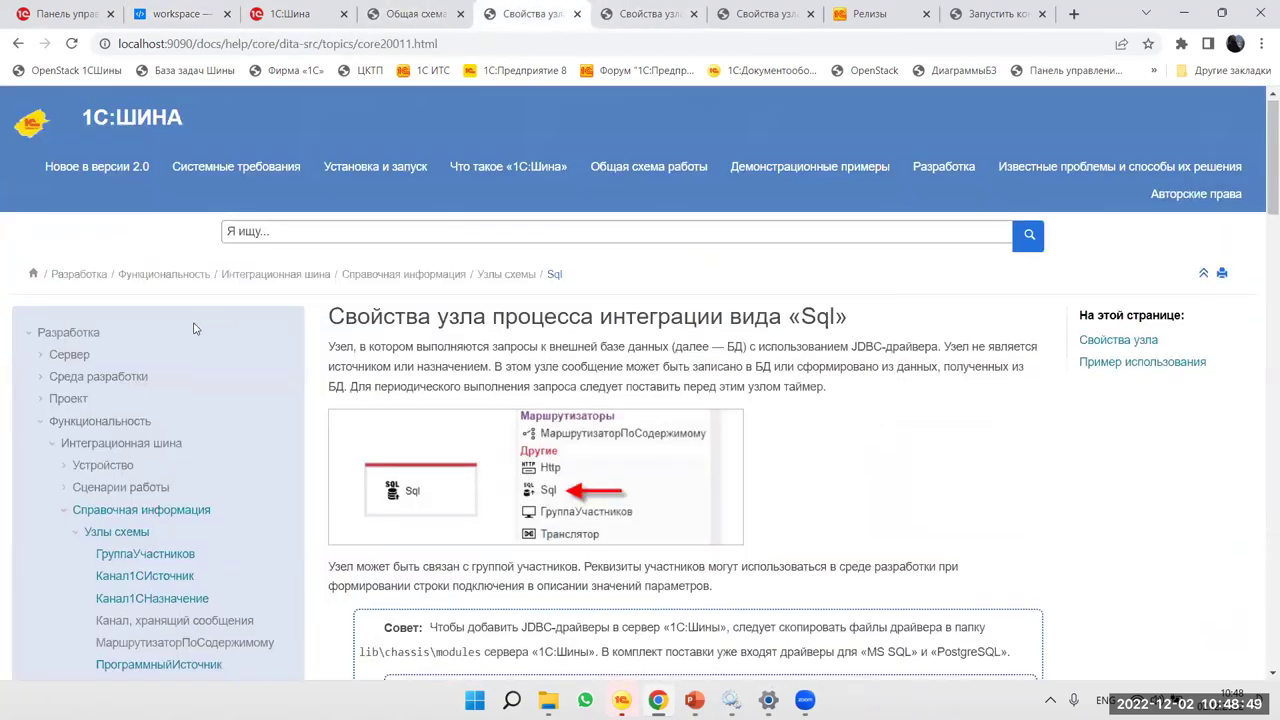
pyautogui.scroll(-2, 185, 340)
pyautogui.scroll(-2, 138, 533)
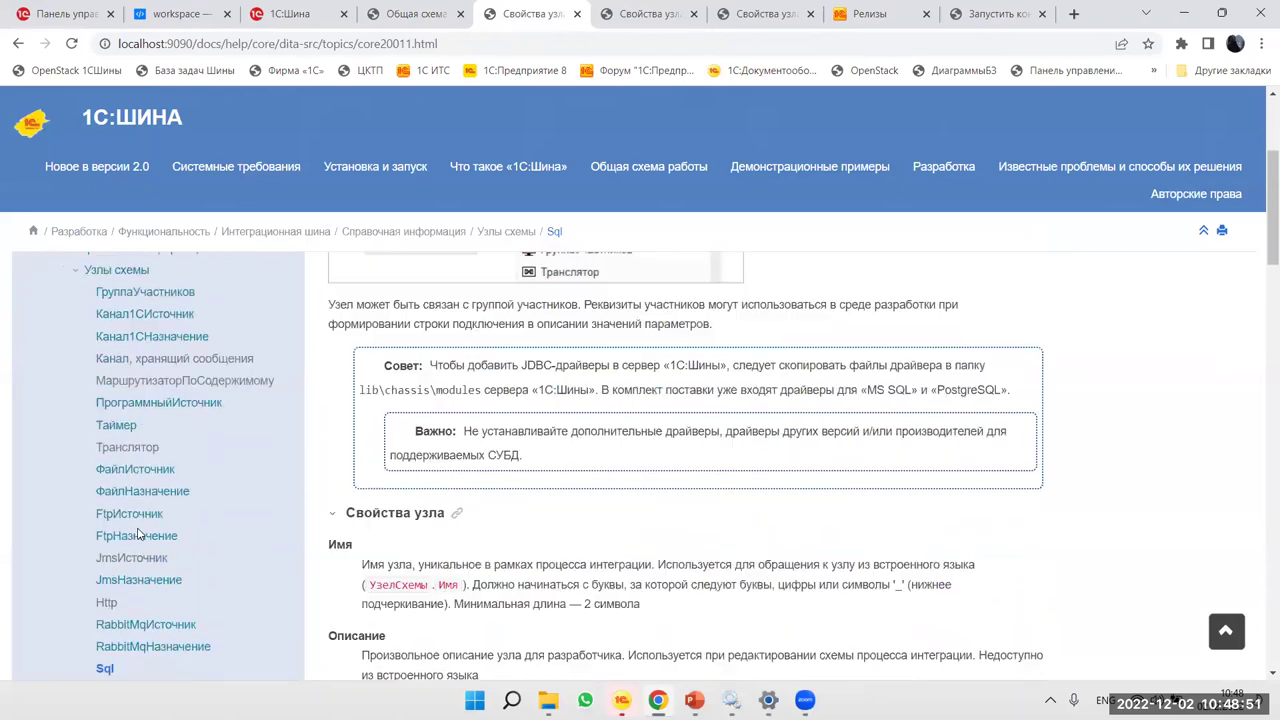
pyautogui.scroll(-1, 128, 520)
pyautogui.scroll(1, 124, 505)
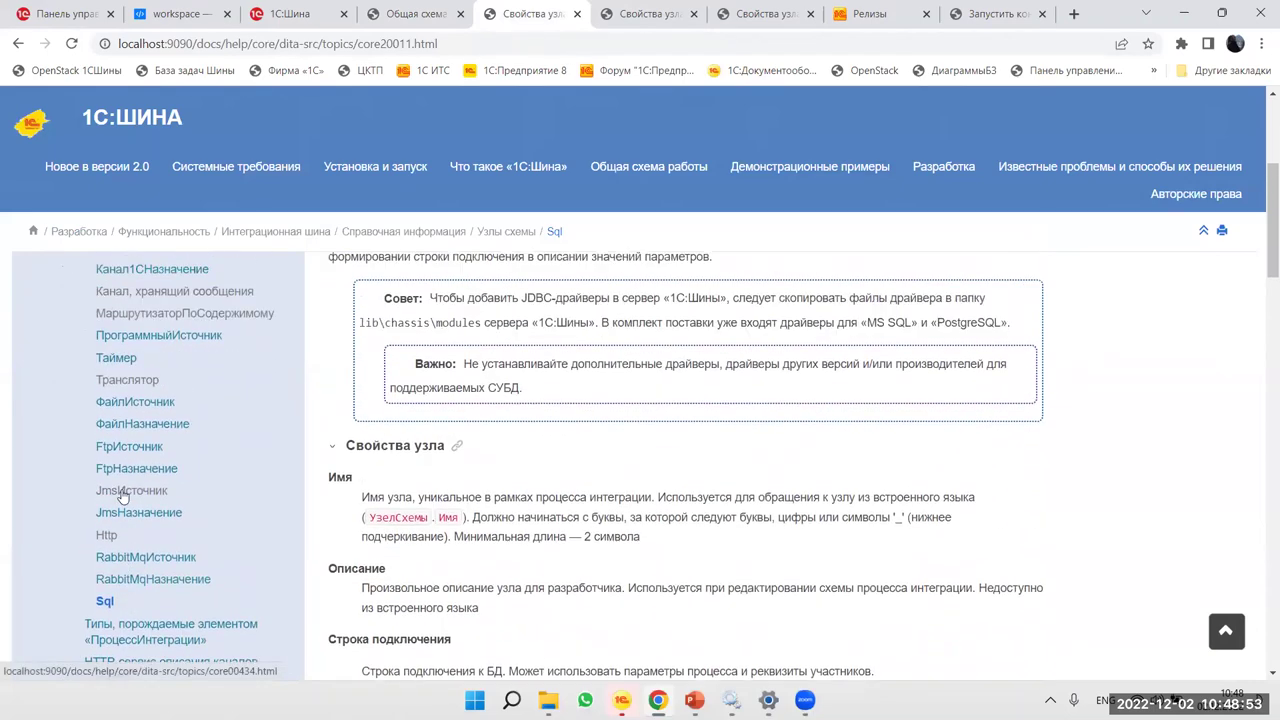
pyautogui.scroll(1, 125, 455)
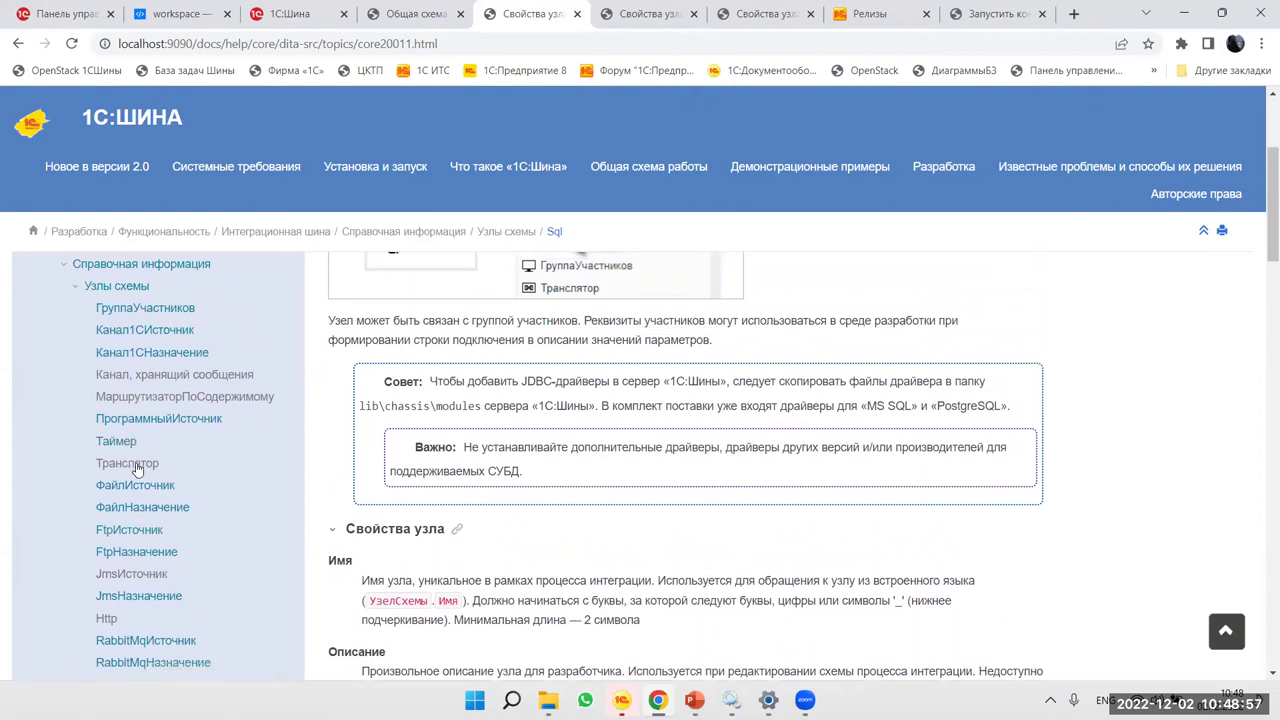
pyautogui.click(134, 466)
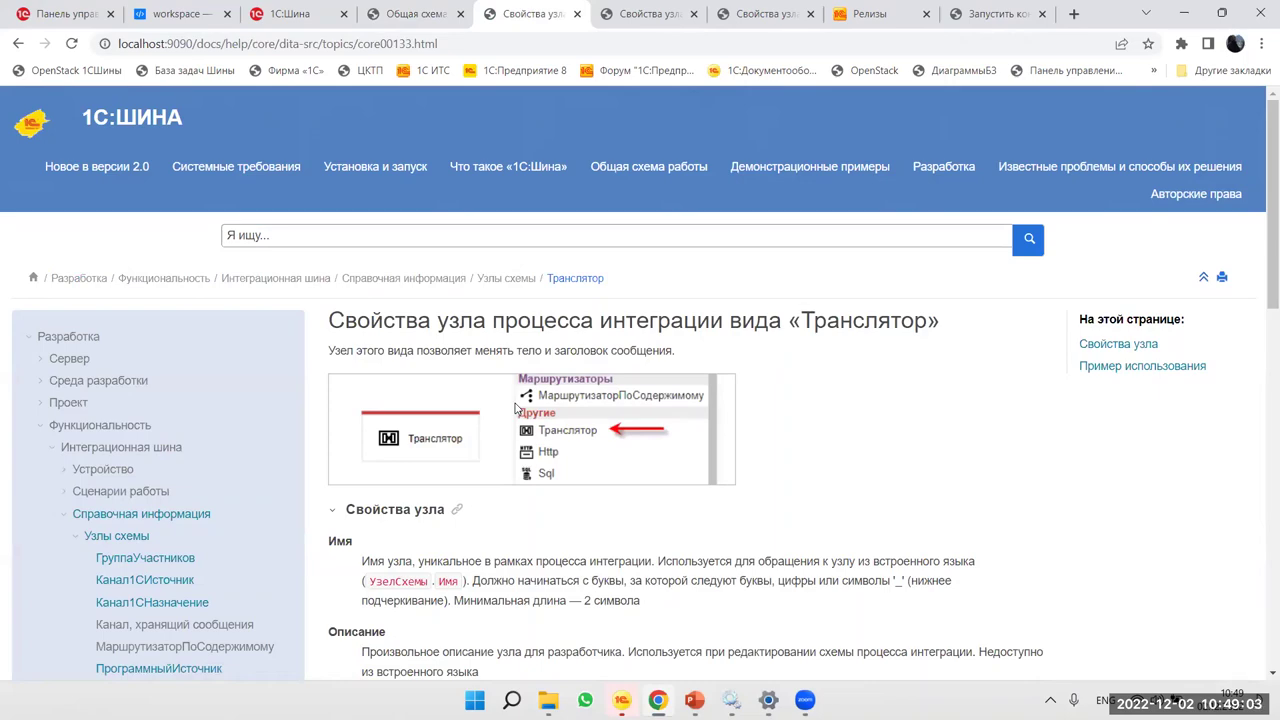
# Step: Read the Транслятор node properties, then study the XML-to-JSON usage example with its diagram and the КонвертацияТела handler code
pyautogui.scroll(-3, 516, 408)
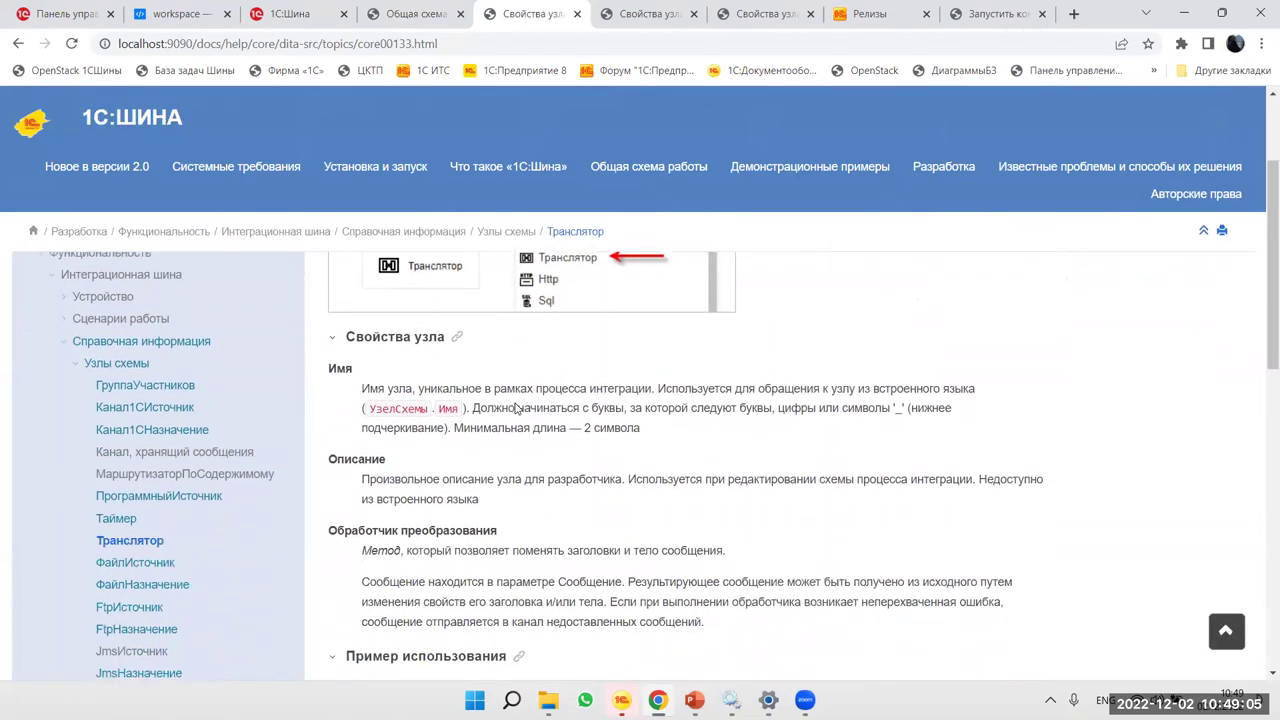
pyautogui.scroll(-1, 513, 405)
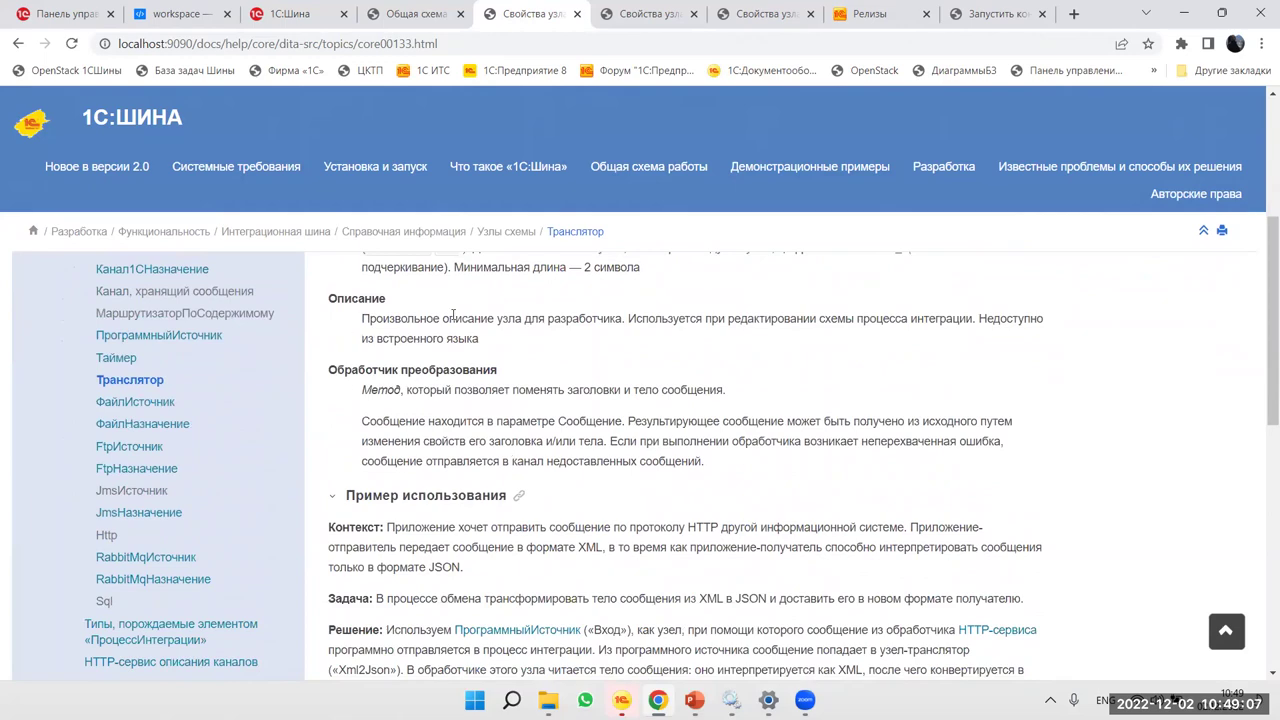
pyautogui.scroll(-1, 457, 321)
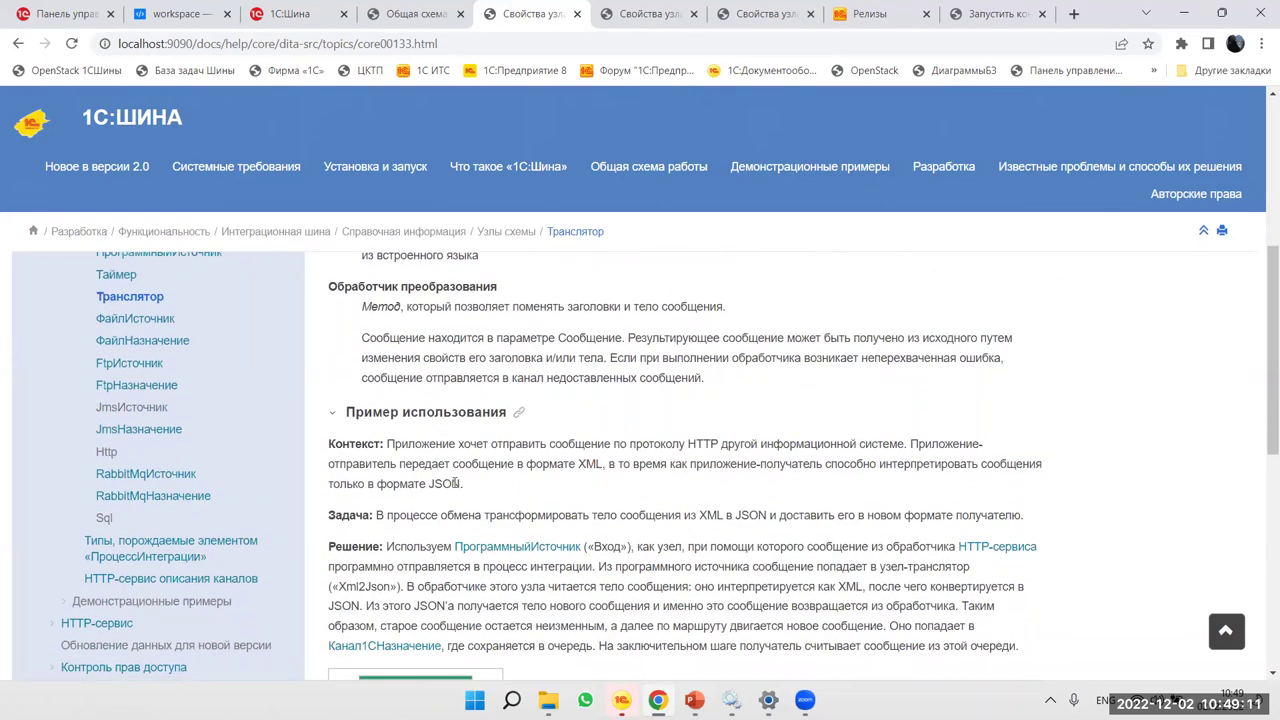
pyautogui.scroll(-3, 455, 483)
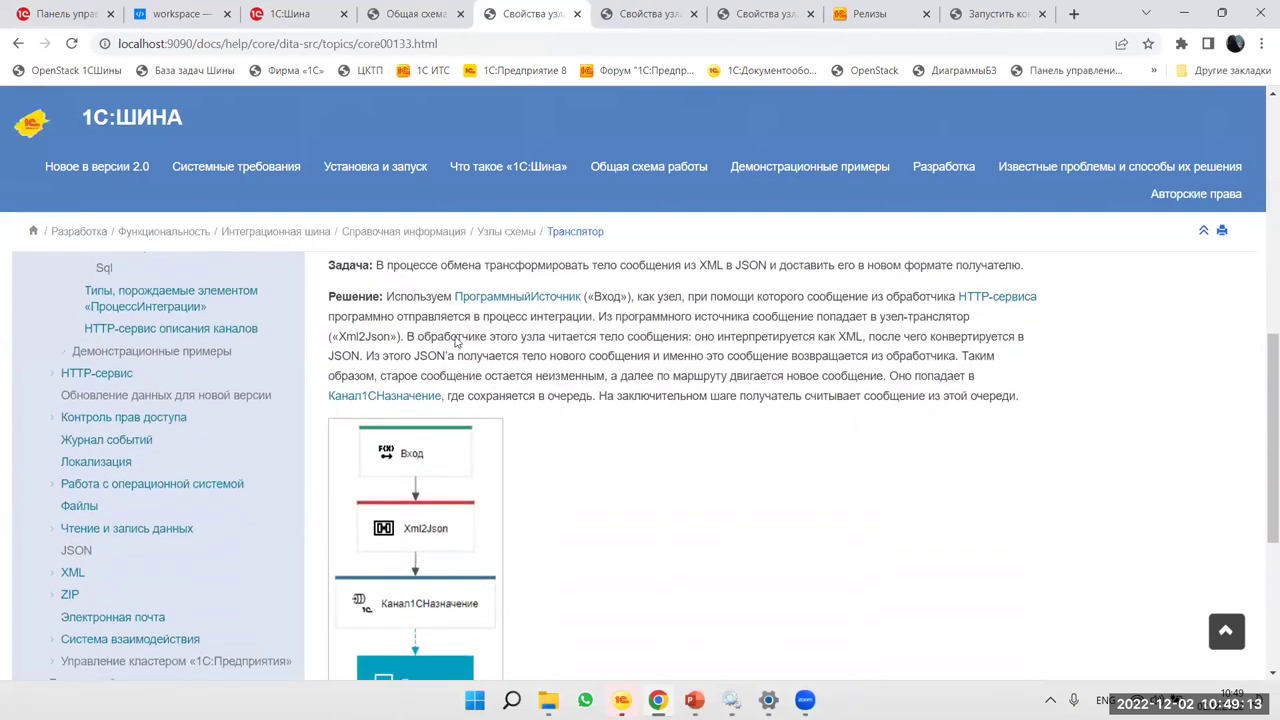
pyautogui.scroll(-2, 592, 399)
pyautogui.scroll(-2, 592, 399)
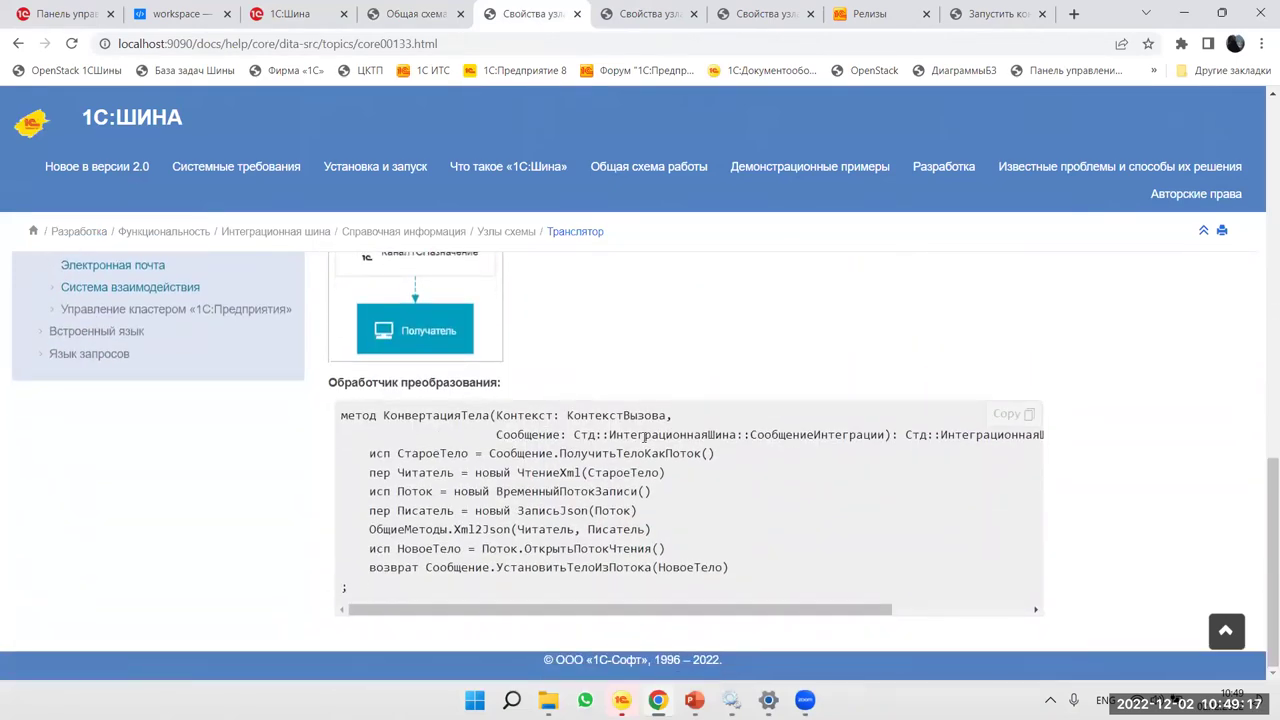
pyautogui.scroll(3, 549, 436)
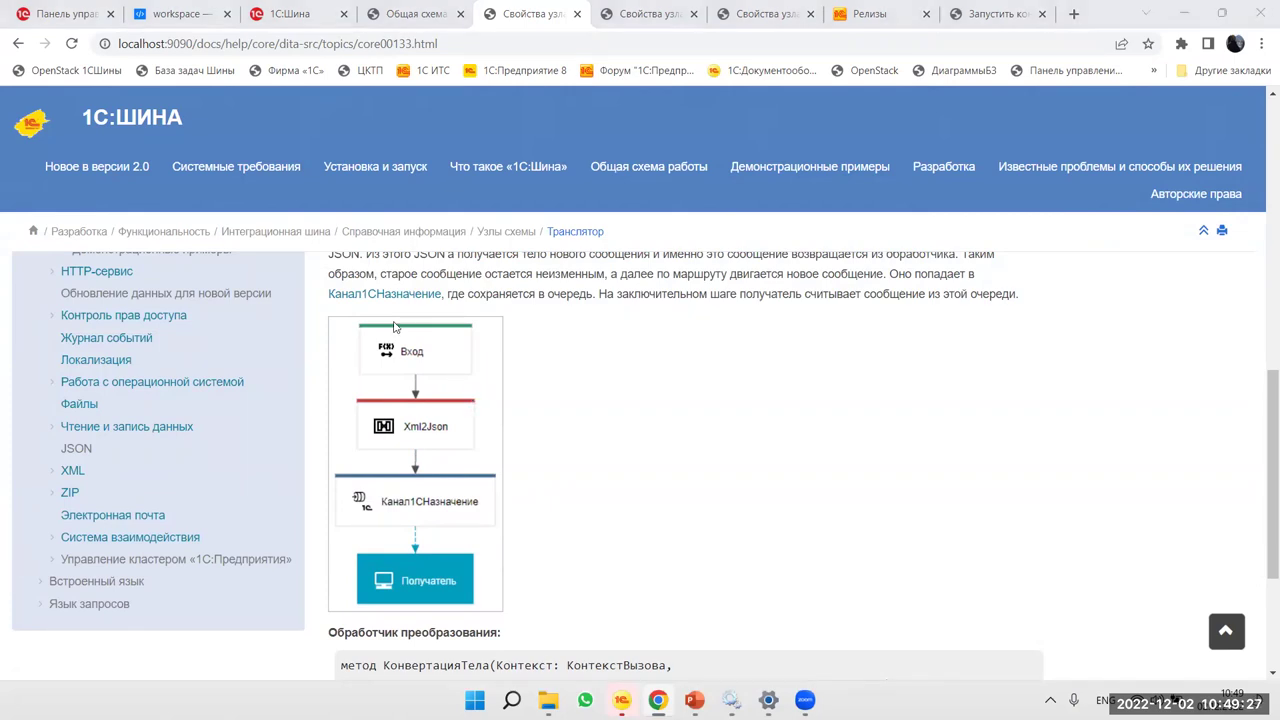
# Step: Switch to the presentation and go through the slides with the ОтправкаЧеков and ОтправкаЧековИНСИ integration schemes
pyautogui.press('super+Tab')
pyautogui.press('Return')
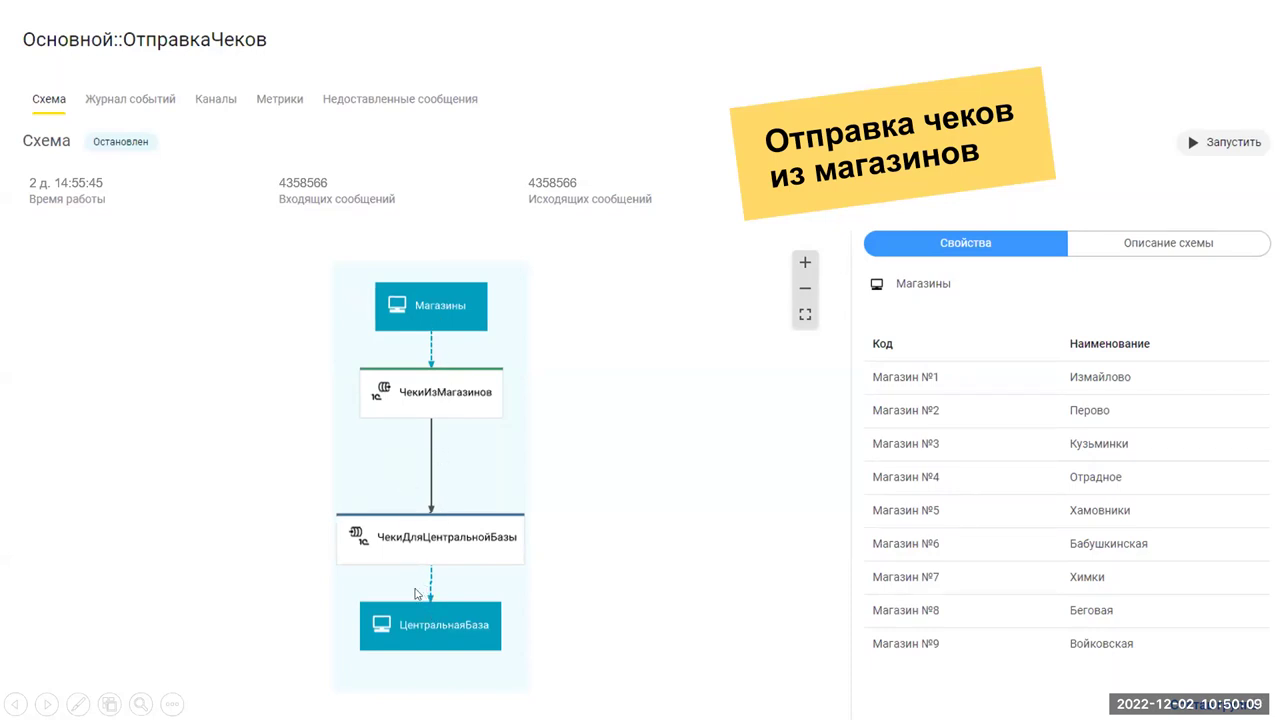
pyautogui.click(631, 451)
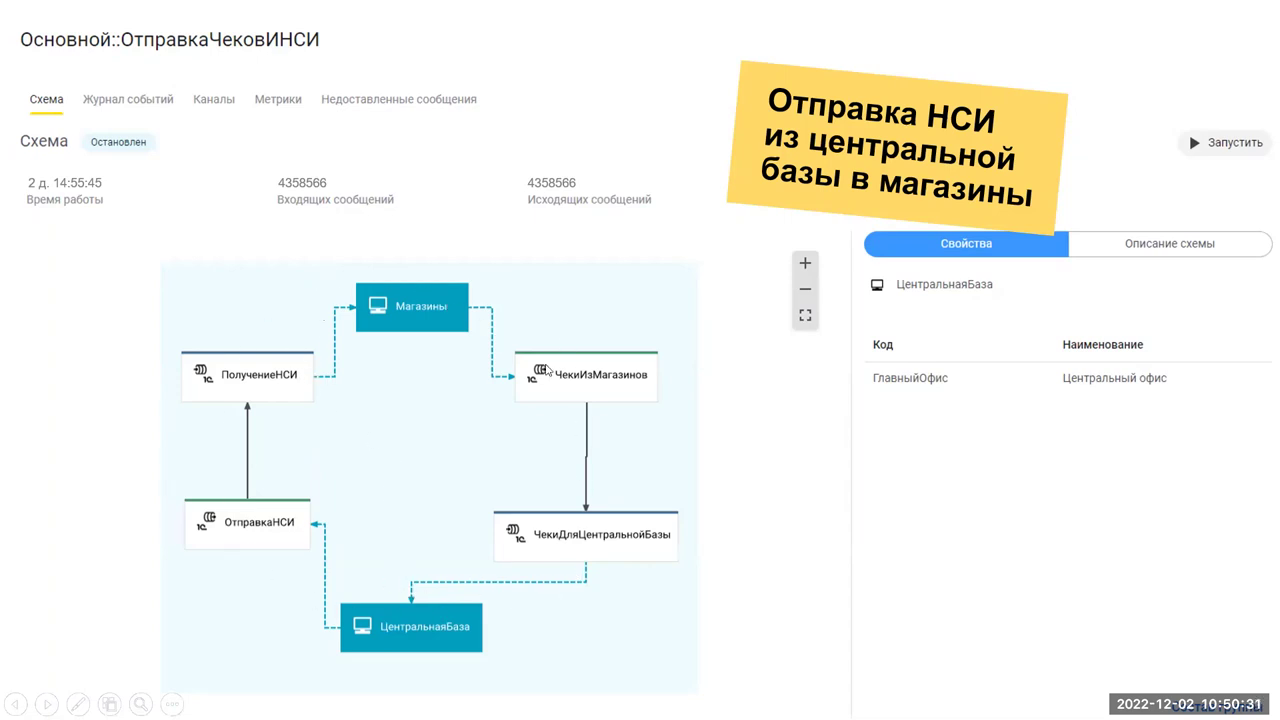
pyautogui.click(143, 257)
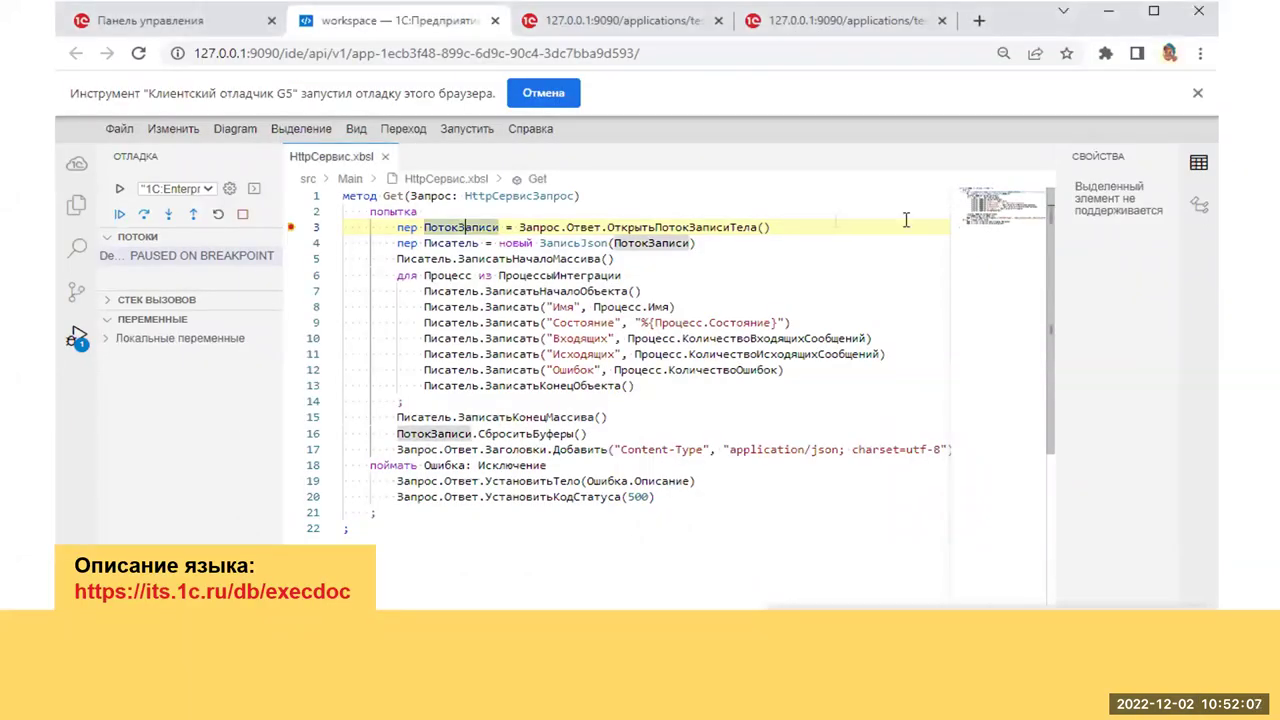
# Step: Step over the code of the Get method in HttpСервис.xbsl from the breakpoint on line 3 to line 7
pyautogui.press('F10')
pyautogui.press('F10')
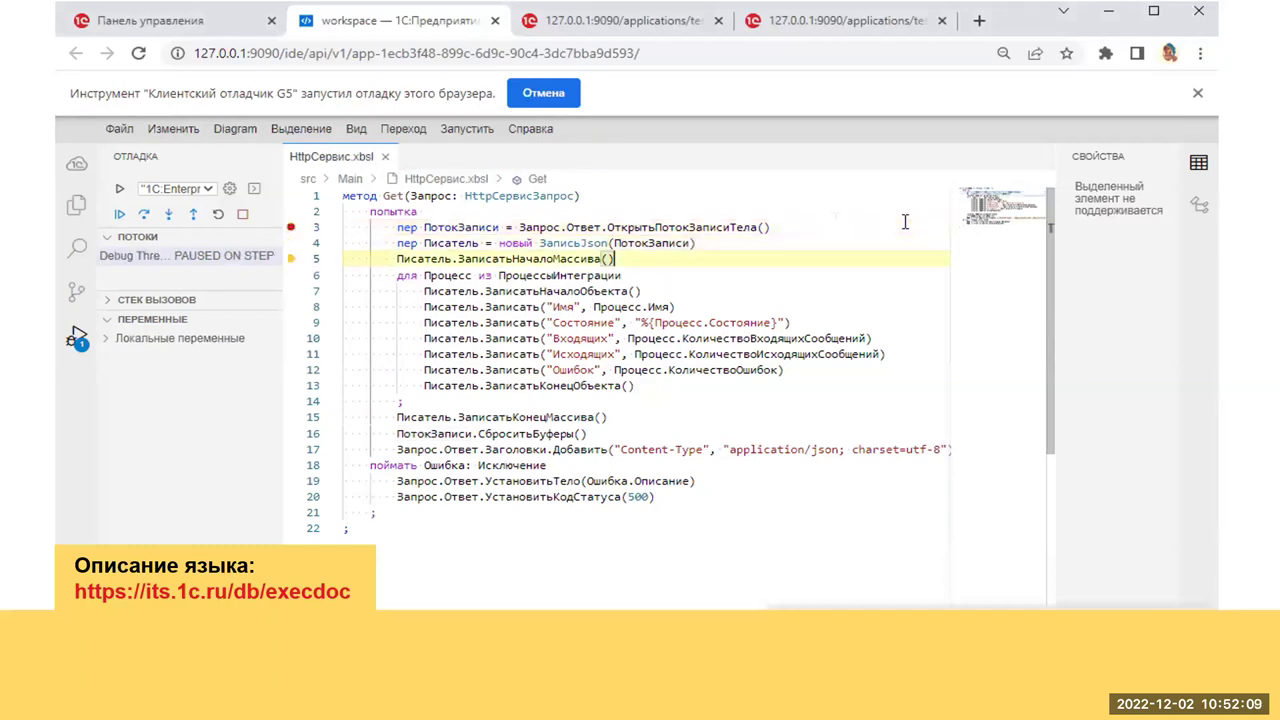
pyautogui.press('F10')
pyautogui.press('F10')
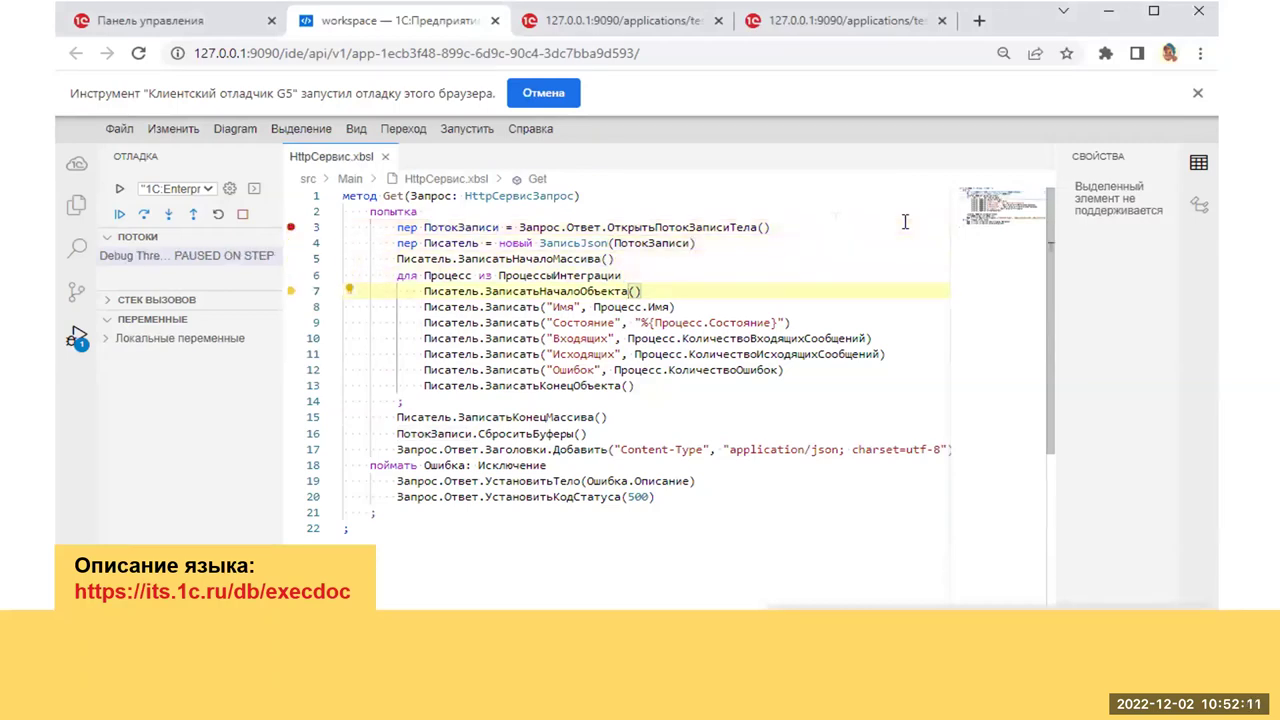
pyautogui.moveTo(427, 275)
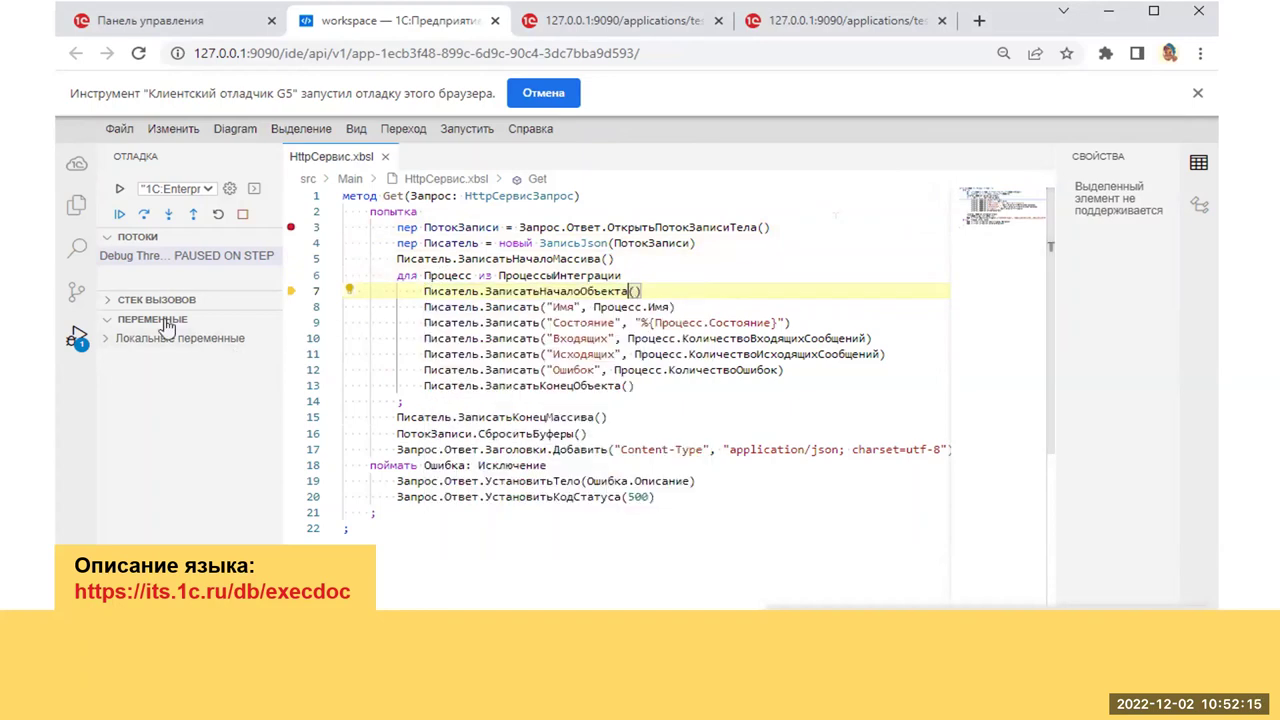
# Step: Expand the local variables in the debugger and inspect ПроцессыИнтеграции in the loop header on line 6
pyautogui.click(112, 321)
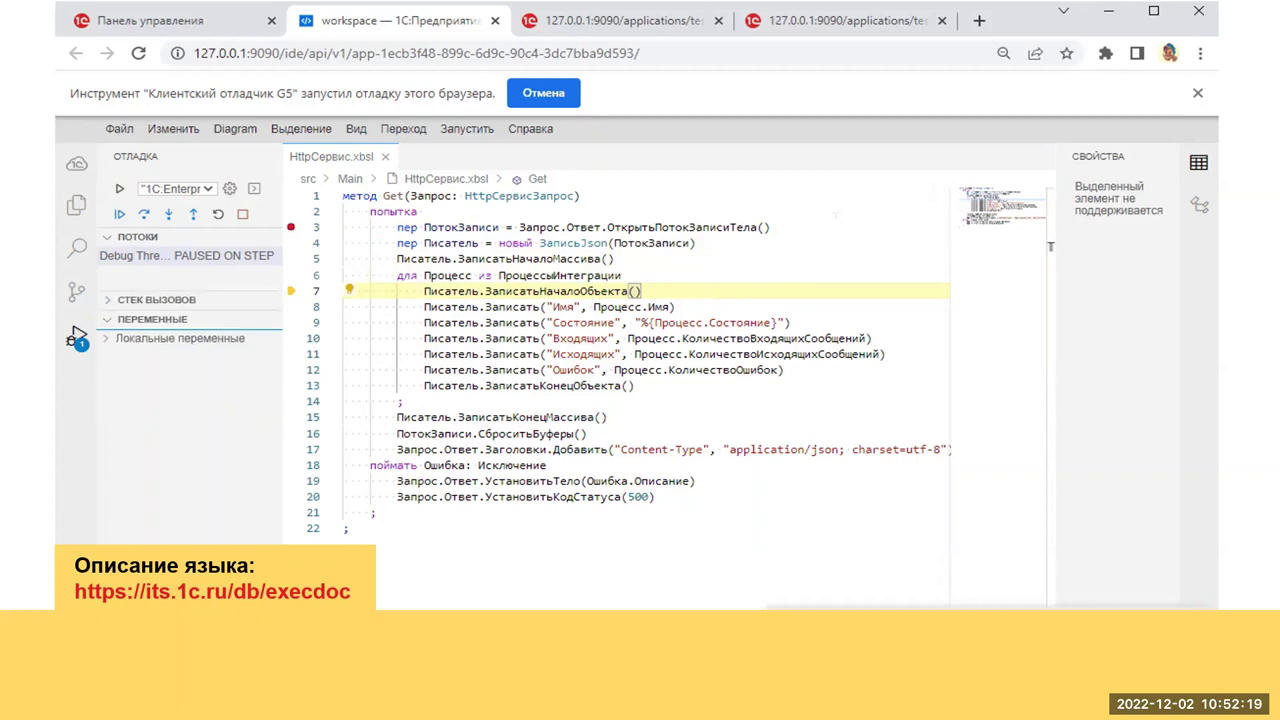
pyautogui.click(112, 339)
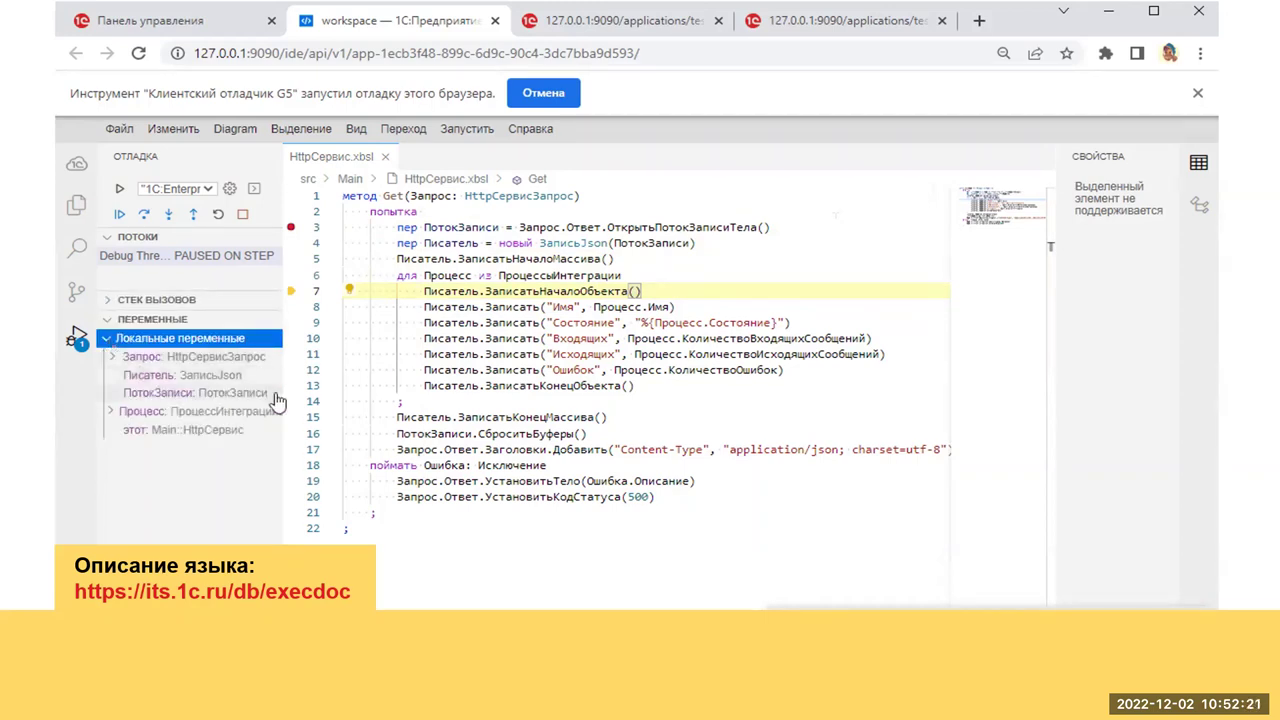
pyautogui.click(539, 288)
pyautogui.moveTo(565, 268)
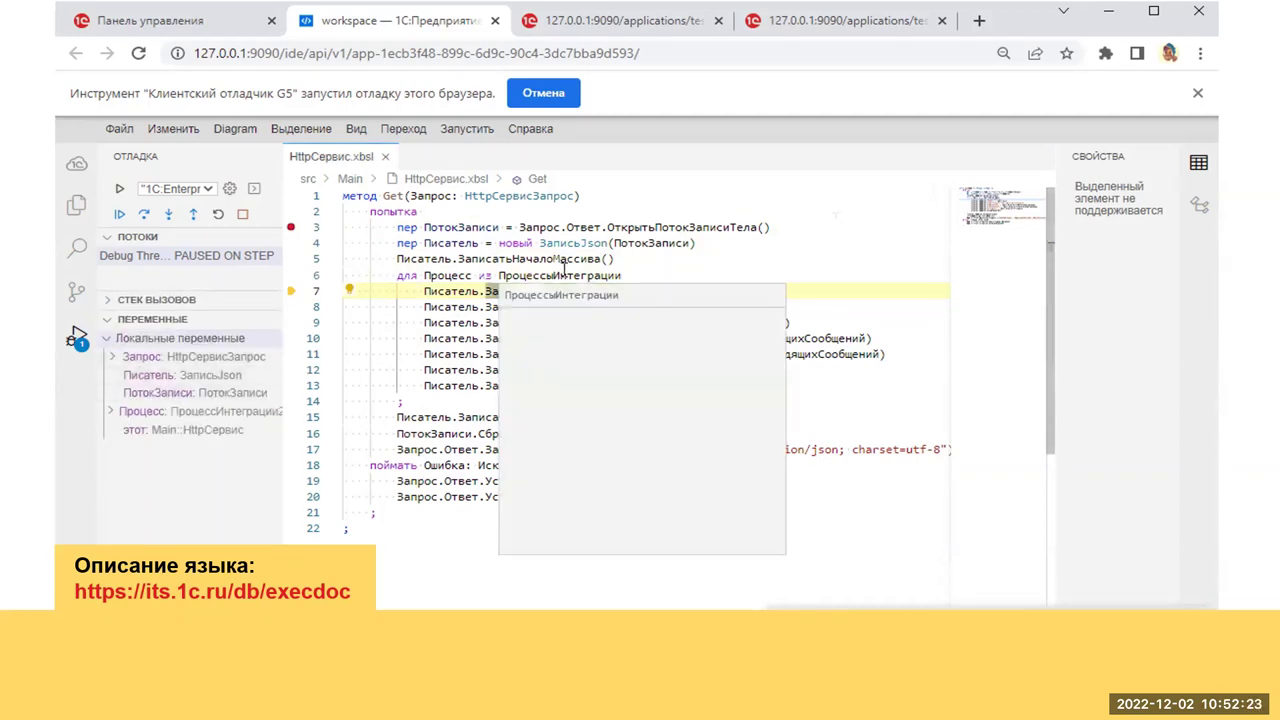
# Step: Step over the loop body that writes each process's name, state and message counts until execution reaches line 14
pyautogui.press('F10')
pyautogui.press('F10')
pyautogui.press('F10')
pyautogui.press('F10')
pyautogui.press('F10')
pyautogui.press('F10')
pyautogui.press('F10')
pyautogui.press('F10')
pyautogui.press('F10')
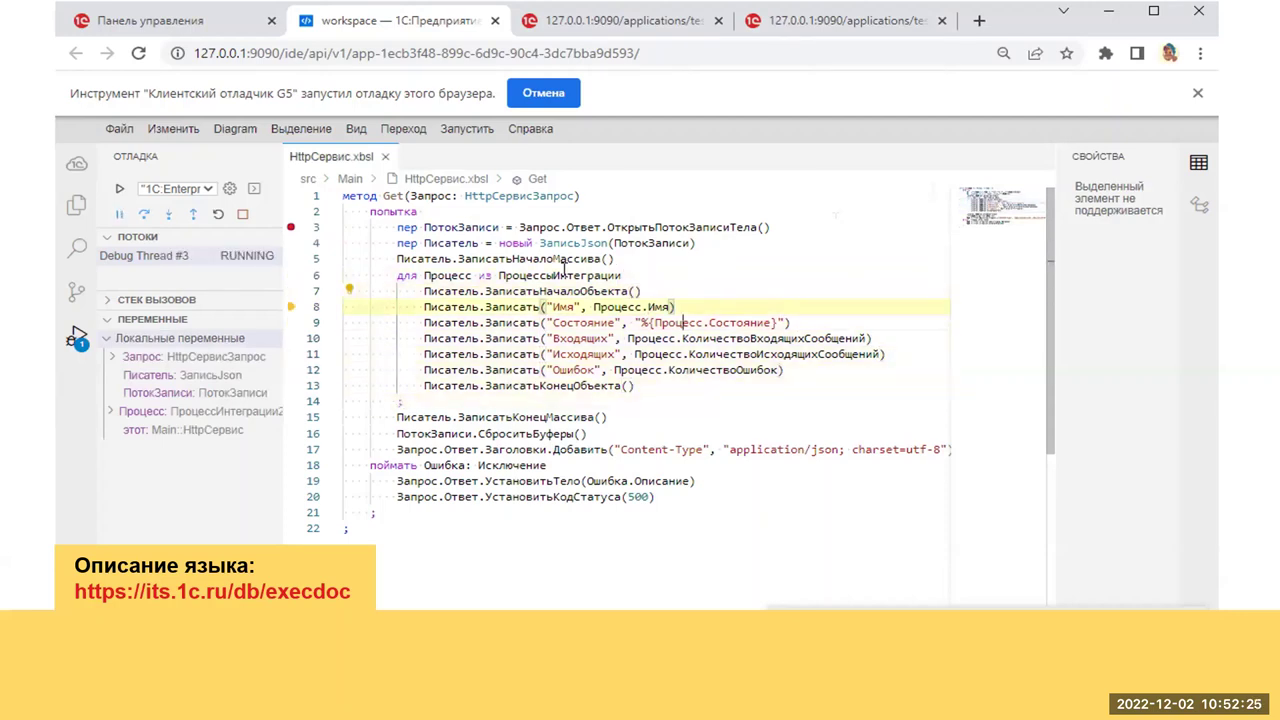
pyautogui.press('F10')
pyautogui.press('F10')
pyautogui.press('F10')
pyautogui.press('F10')
pyautogui.press('F10')
pyautogui.press('F10')
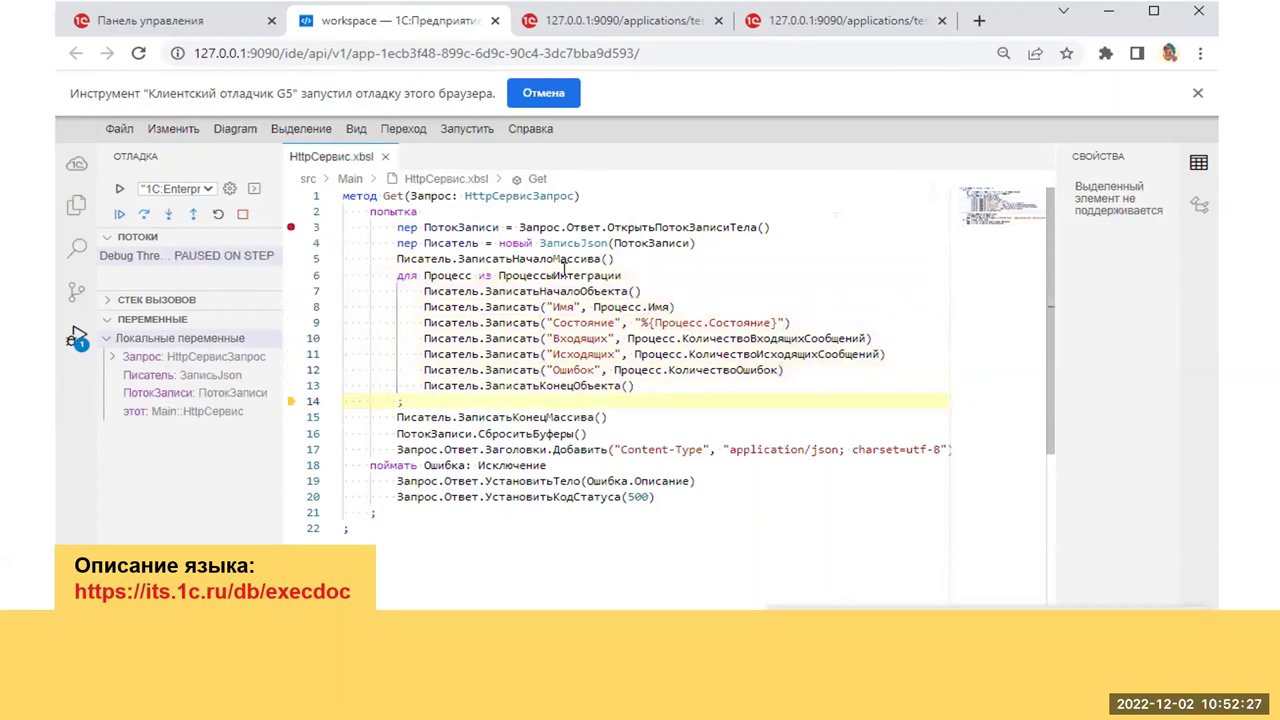
# Step: Resume to the breakpoint on line 3, step over to line 7 again and go to the debugger's variables
pyautogui.press('F5')
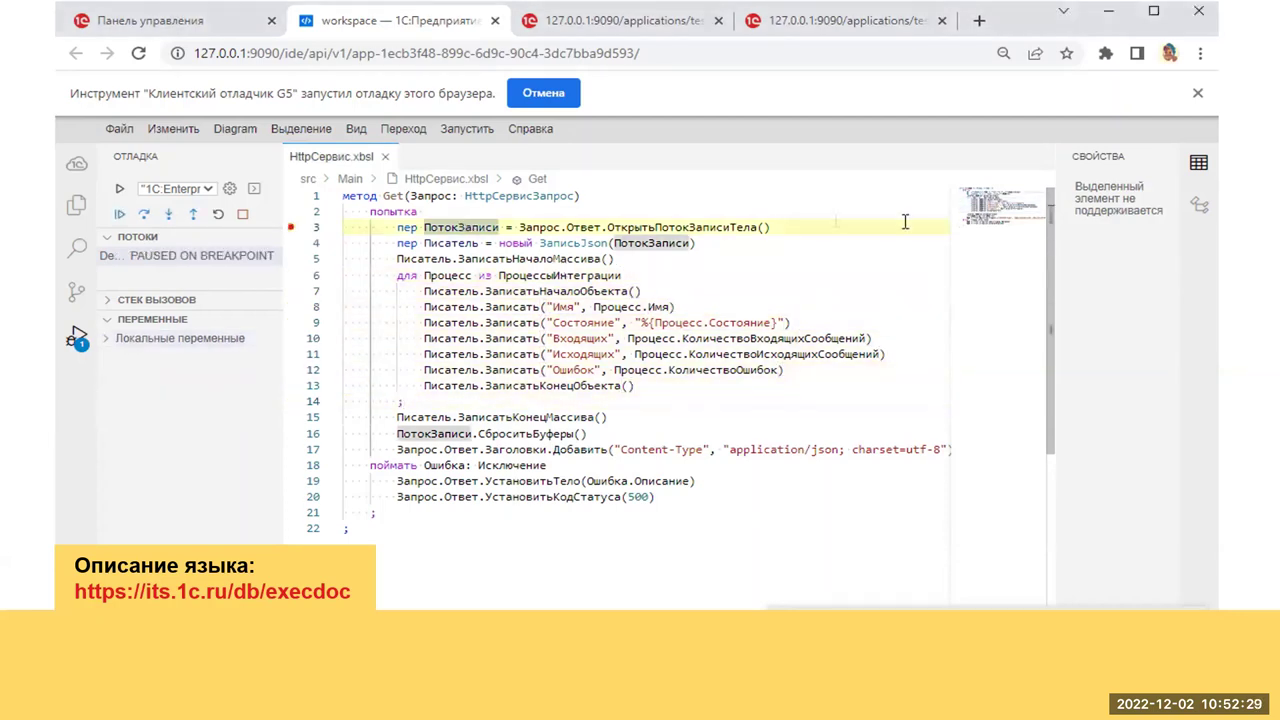
pyautogui.press('F10')
pyautogui.press('F10')
pyautogui.press('F10')
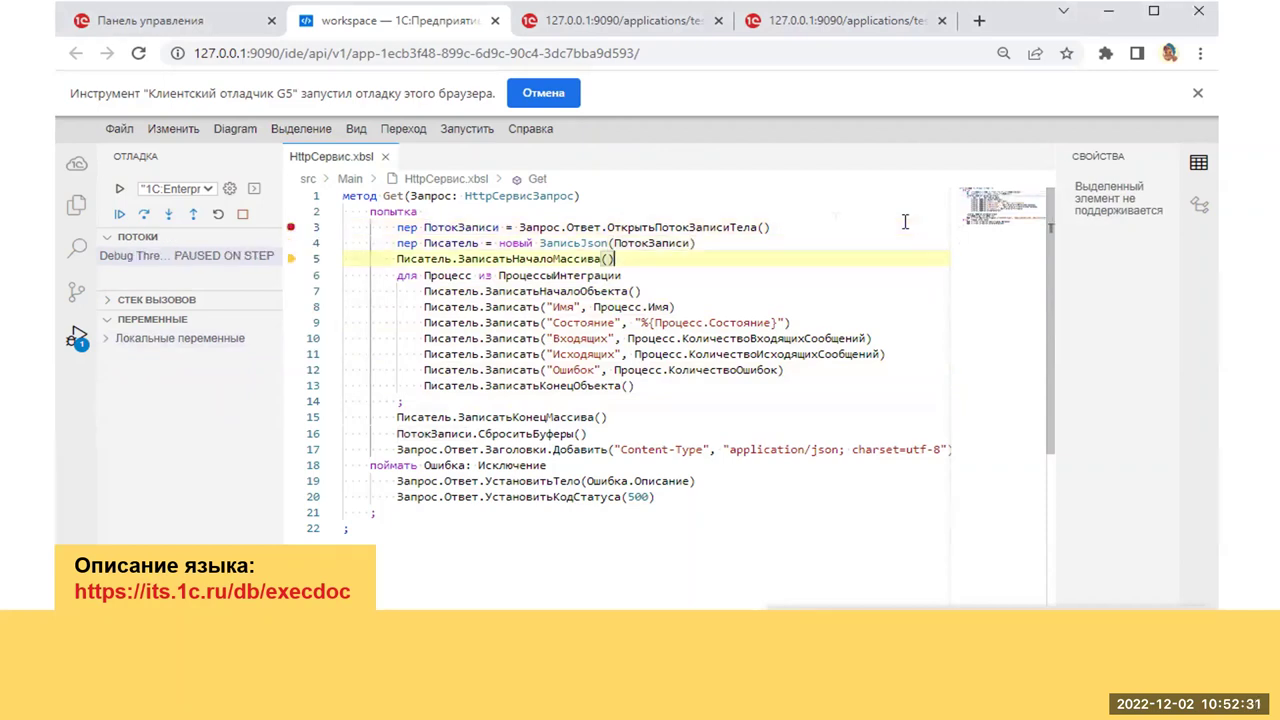
pyautogui.press('F10')
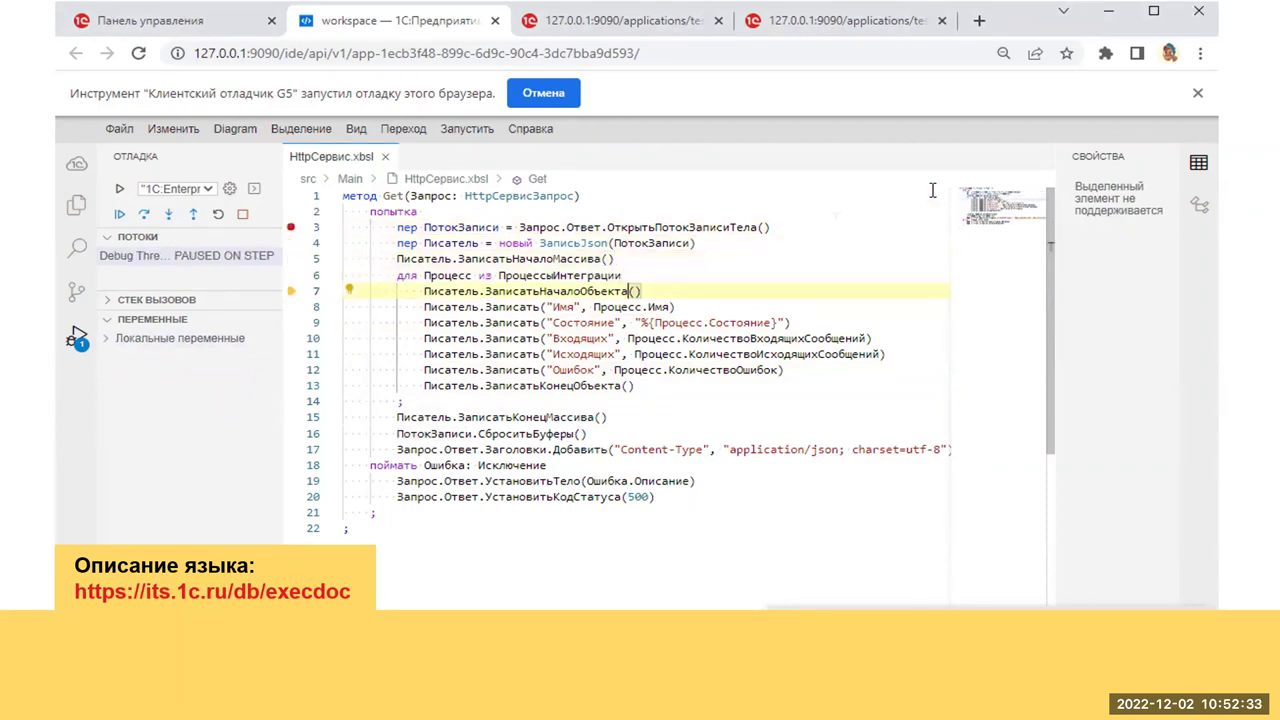
pyautogui.moveTo(428, 275)
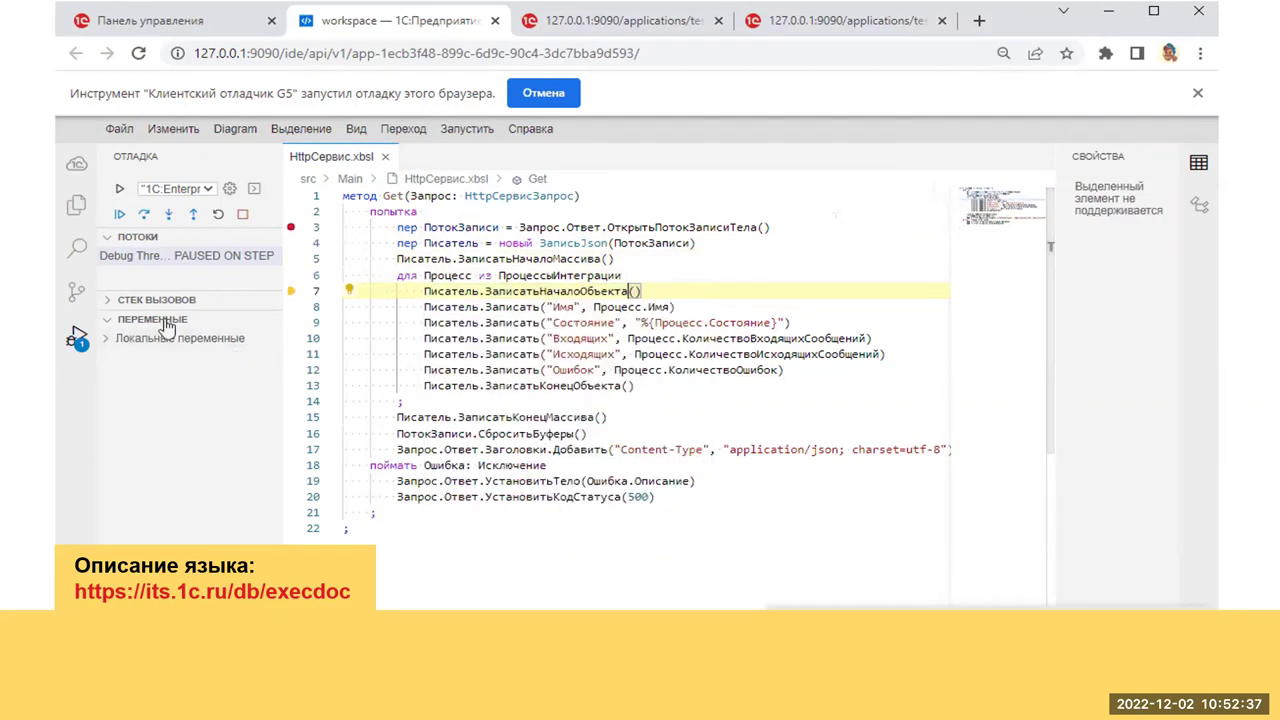
pyautogui.click(113, 328)
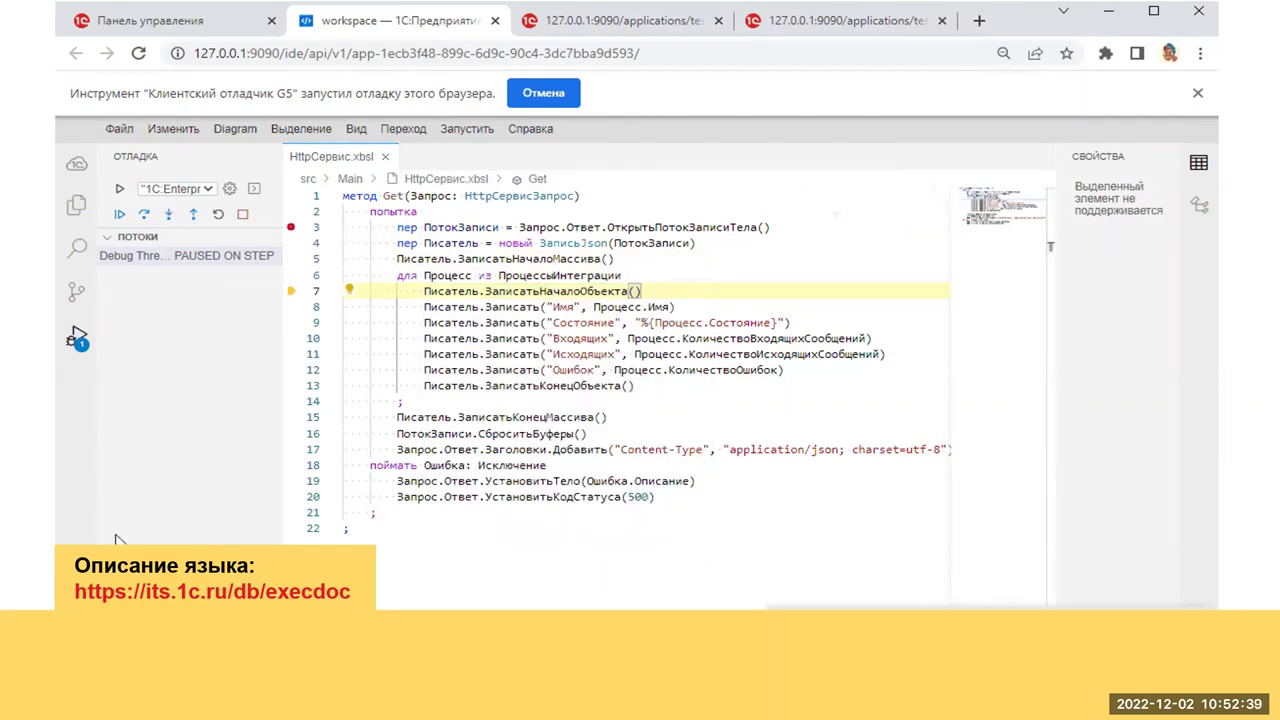